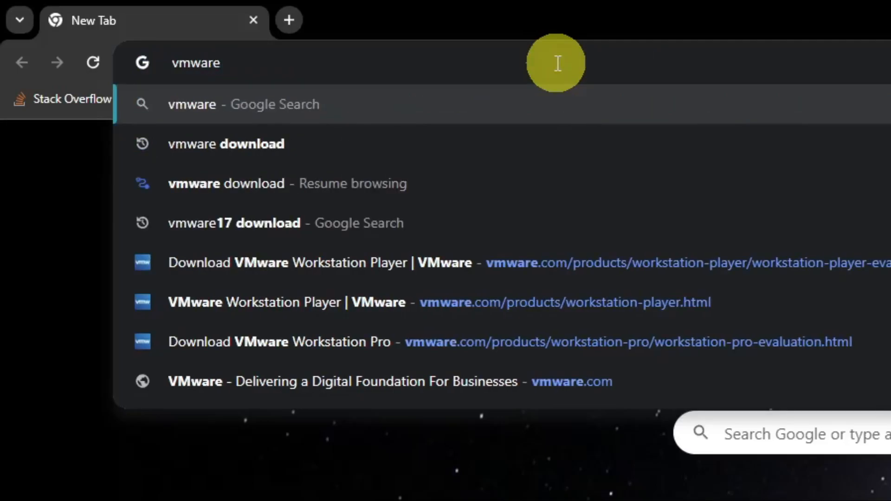
# Search Google for vmware and open the official vmware.com homepage.
pyautogui.press('Return')
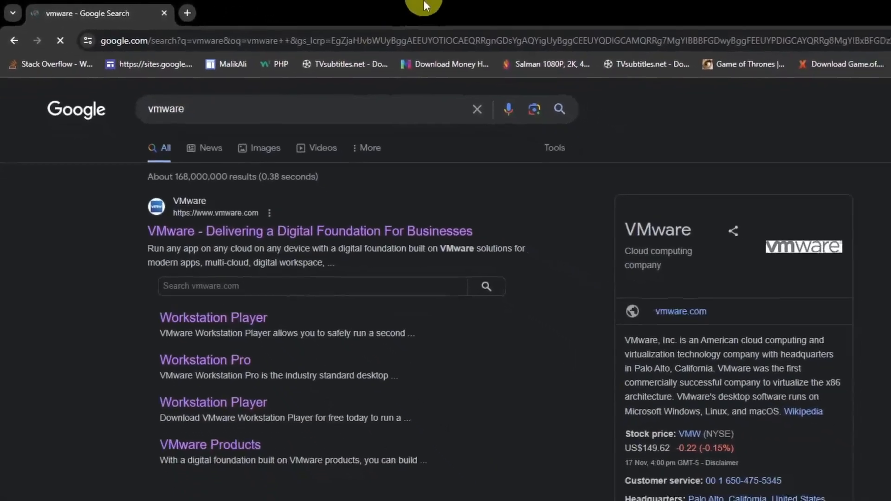
pyautogui.click(266, 190)
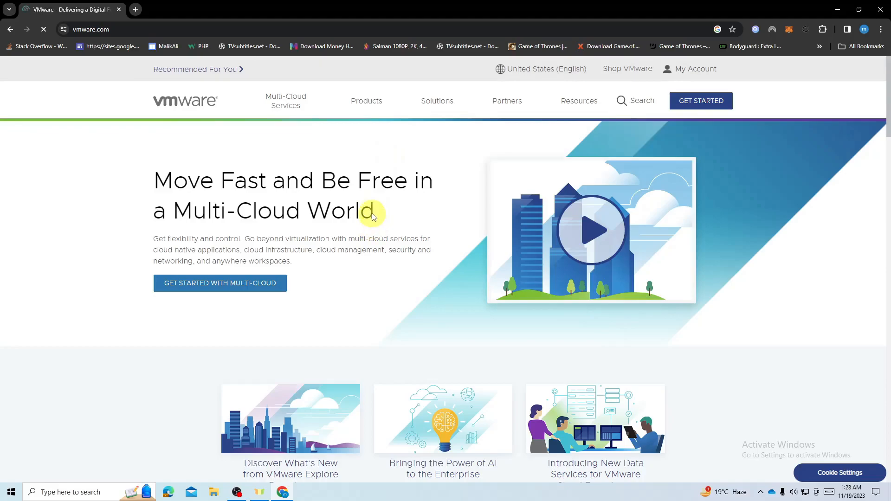
# Go from VMware's products to Workstation Player and open its free version 17 download page.
pyautogui.click(364, 103)
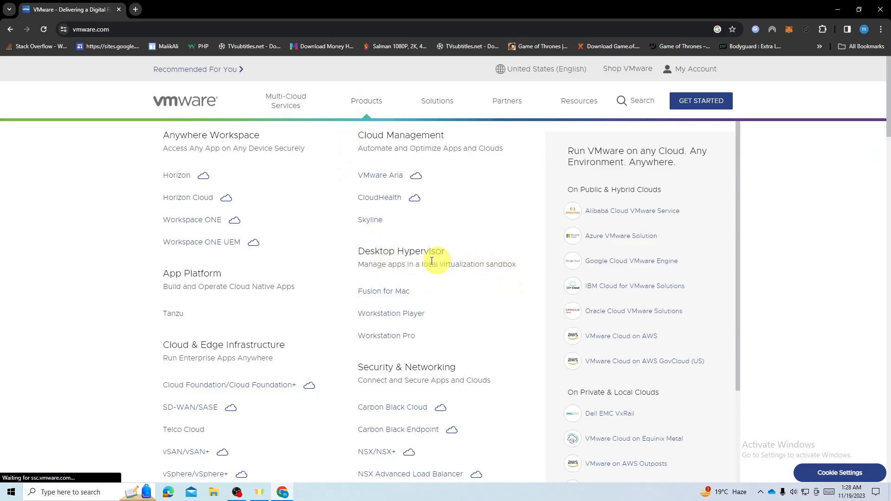
pyautogui.moveTo(355, 251); pyautogui.dragTo(348, 315)
pyautogui.click(348, 315)
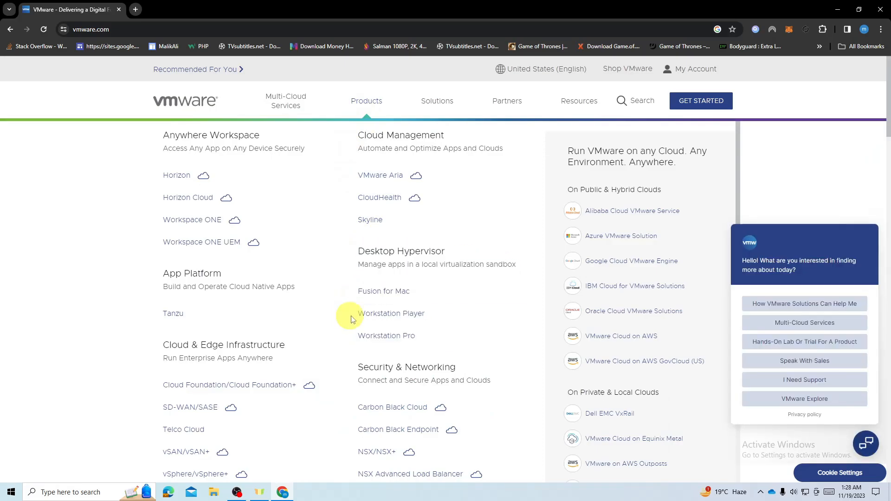
pyautogui.click(428, 319)
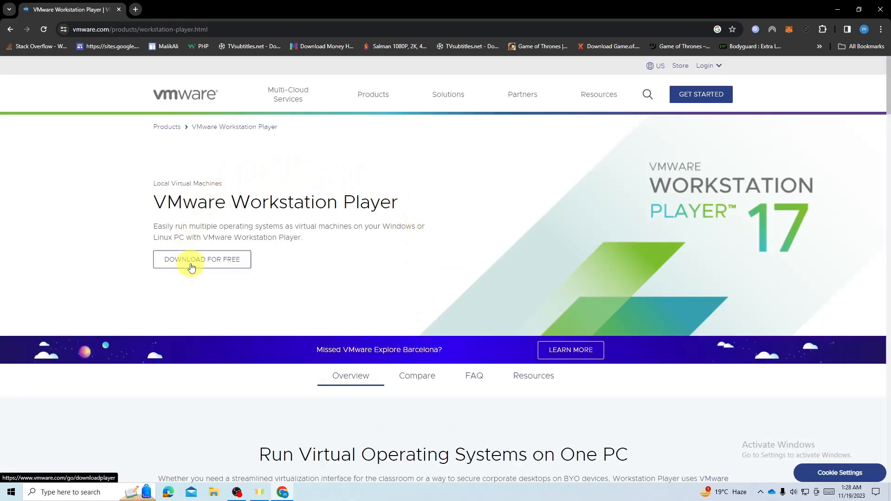
pyautogui.click(239, 262)
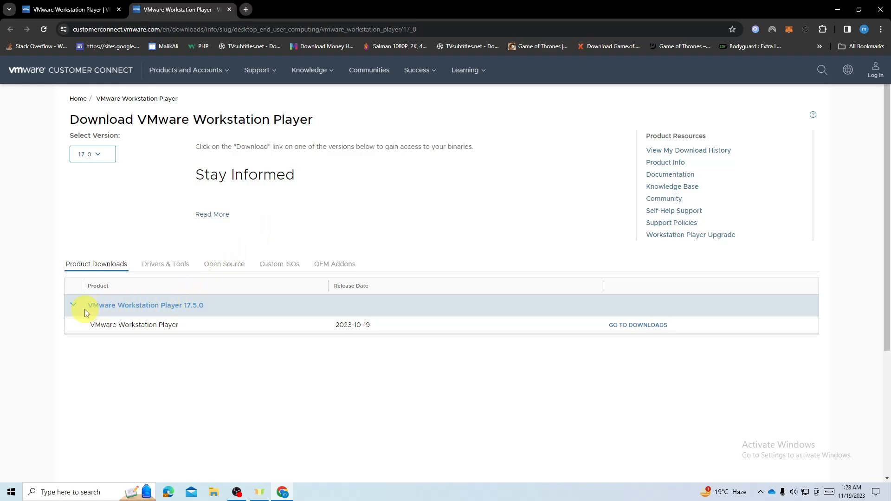
# Download the Windows 64-bit VMware-player-full-17.5.0-22583795.exe installer and confirm it in the download history.
pyautogui.click(654, 330)
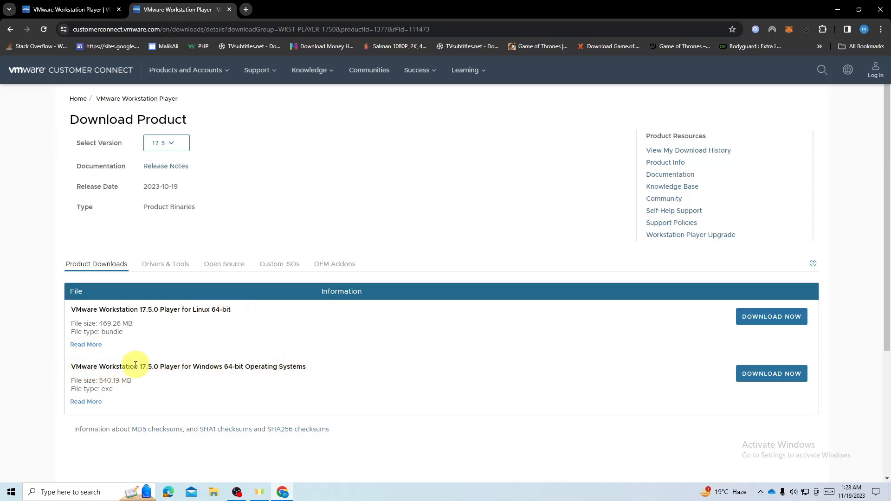
pyautogui.click(86, 401)
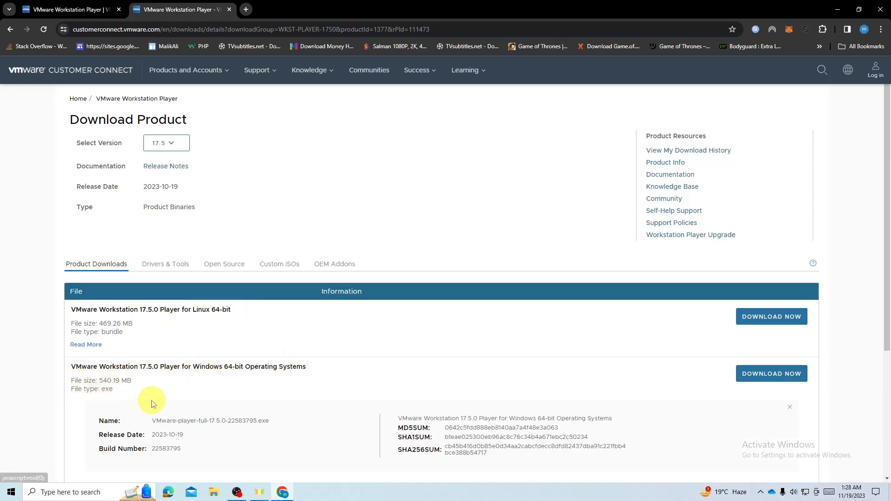
pyautogui.scroll(-2, 349, 393)
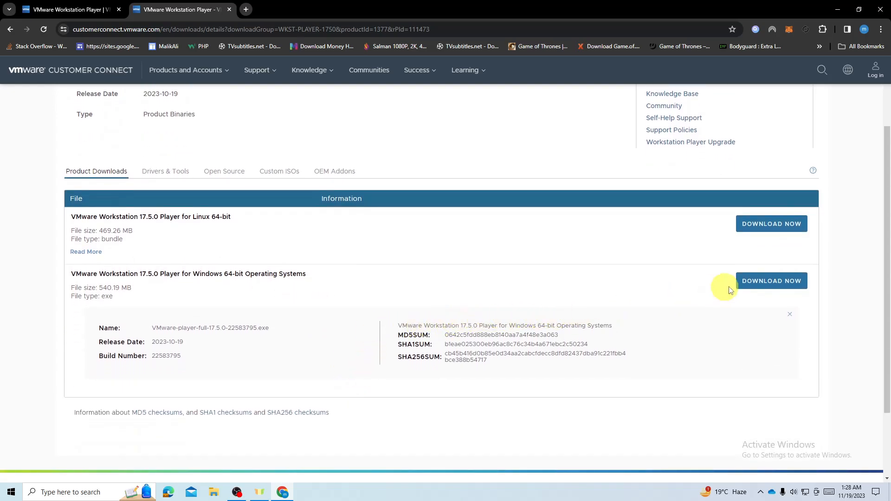
pyautogui.click(762, 287)
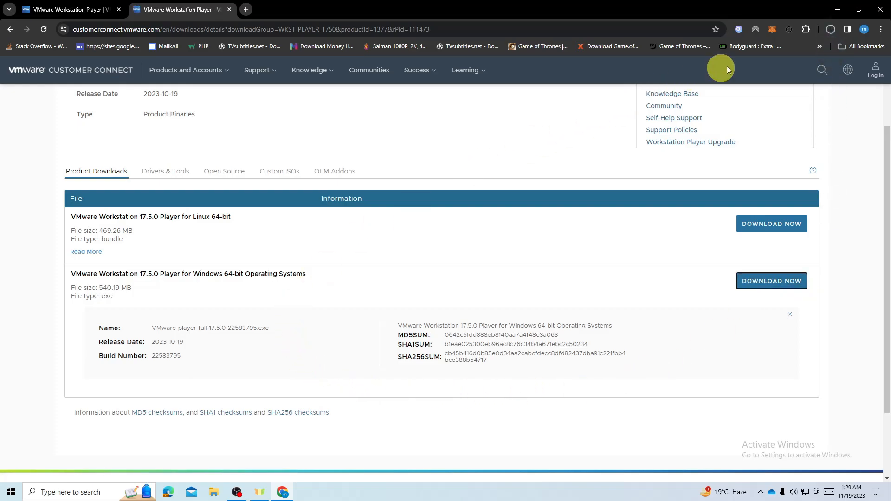
pyautogui.click(832, 28)
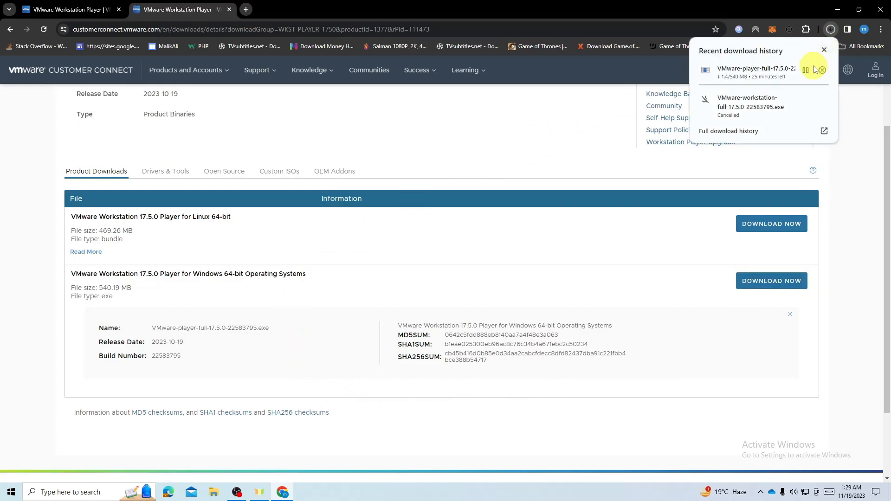
pyautogui.click(765, 131)
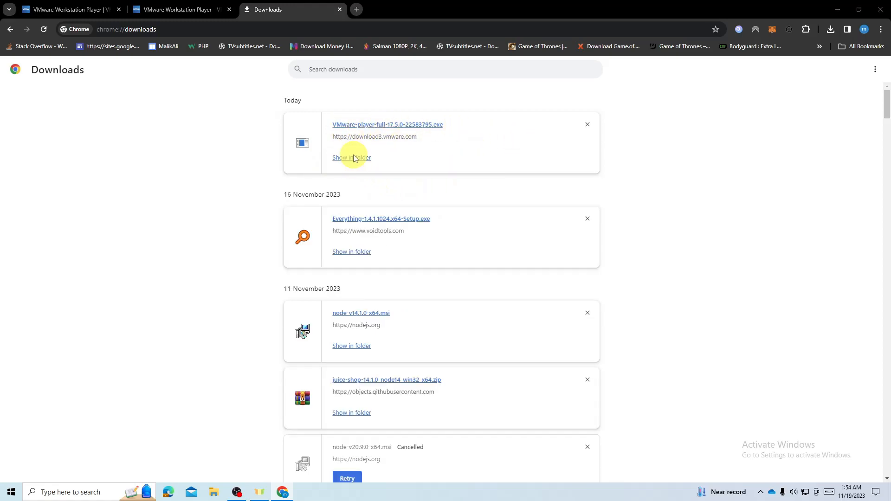
# Run VMware-player-full-17.5.0-22583795.exe from Downloads and bring its Setup Wizard to the front.
pyautogui.click(354, 159)
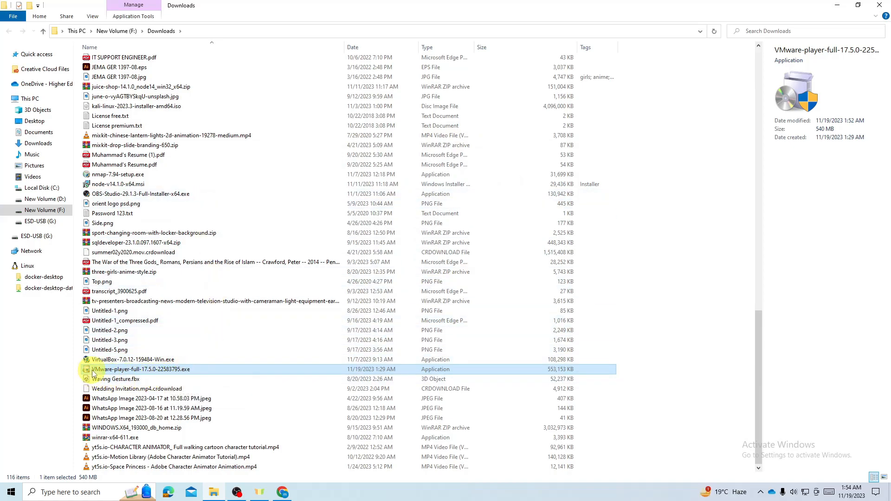
pyautogui.doubleClick(158, 369)
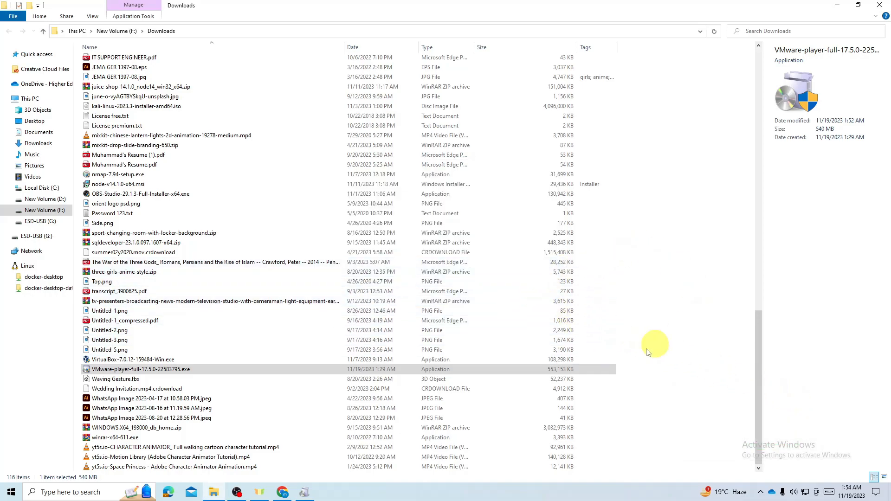
pyautogui.click(305, 495)
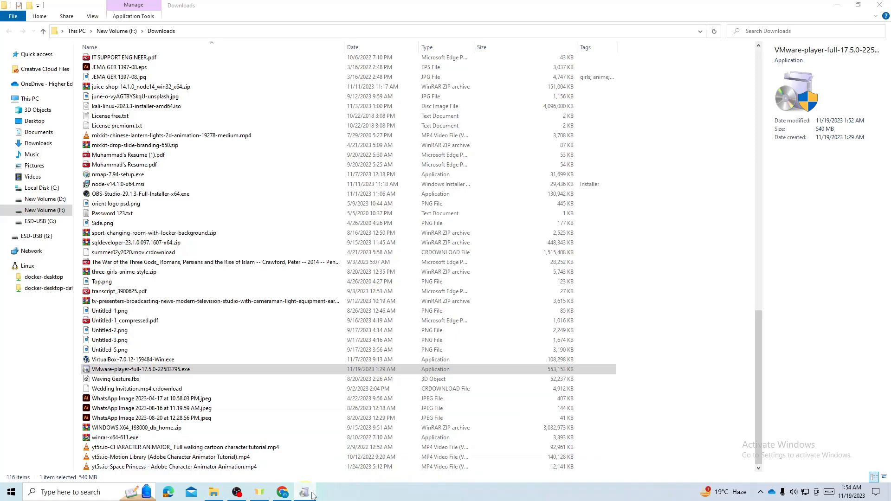
pyautogui.moveTo(310, 496)
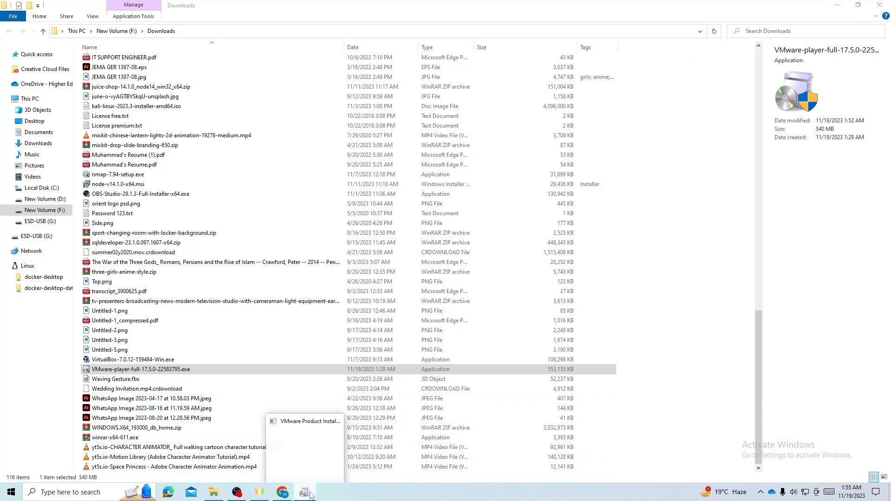
pyautogui.click(306, 448)
pyautogui.click(836, 10)
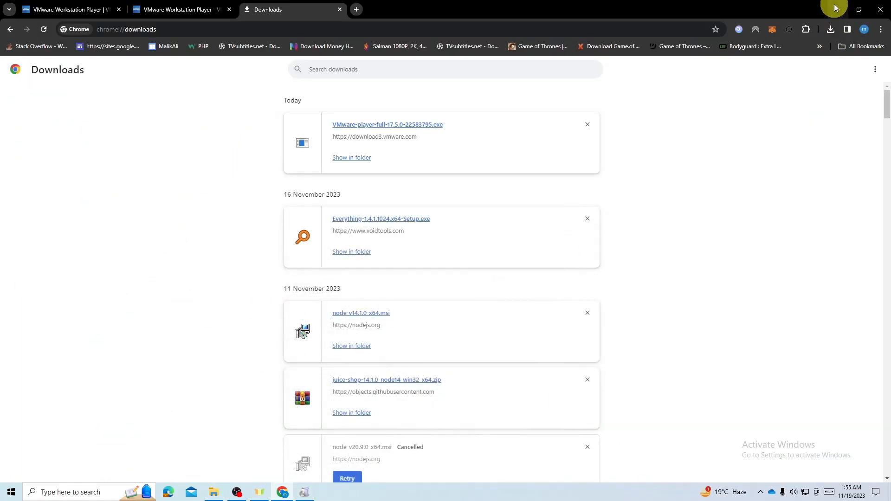
pyautogui.click(834, 12)
pyautogui.moveTo(310, 497)
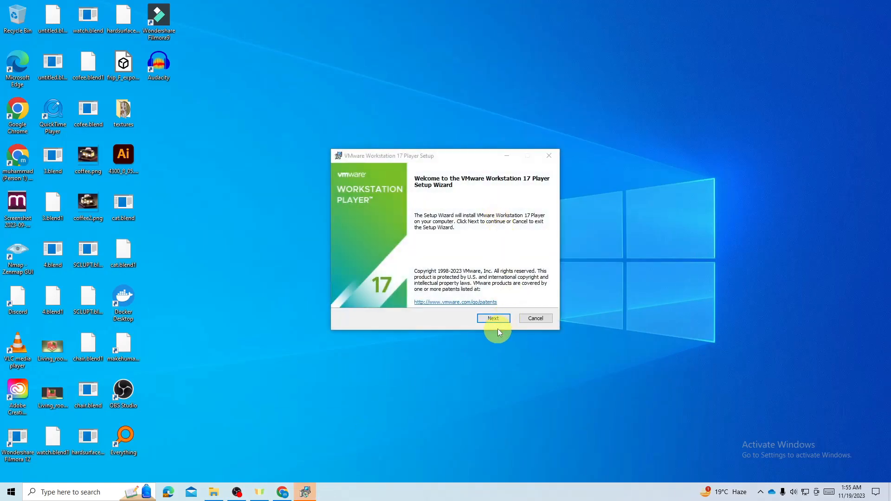
# Accept the license agreement and keep automatic WHP installation to reach Custom Setup.
pyautogui.click(496, 317)
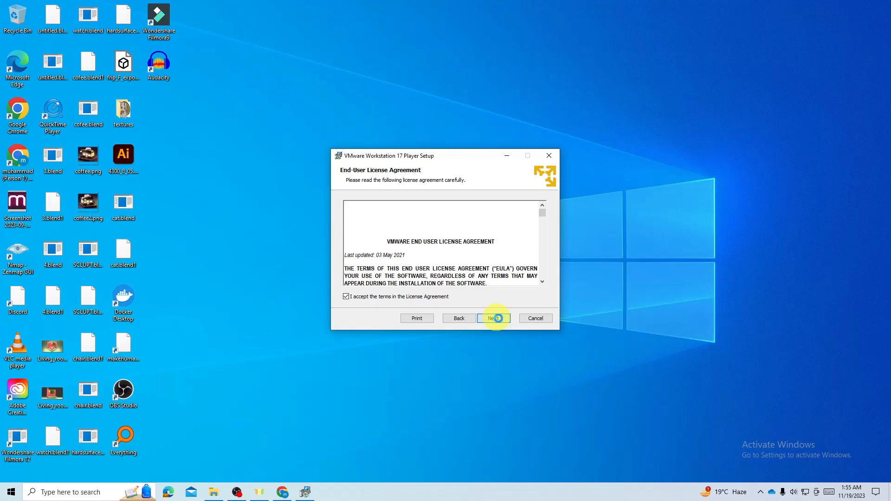
pyautogui.click(498, 318)
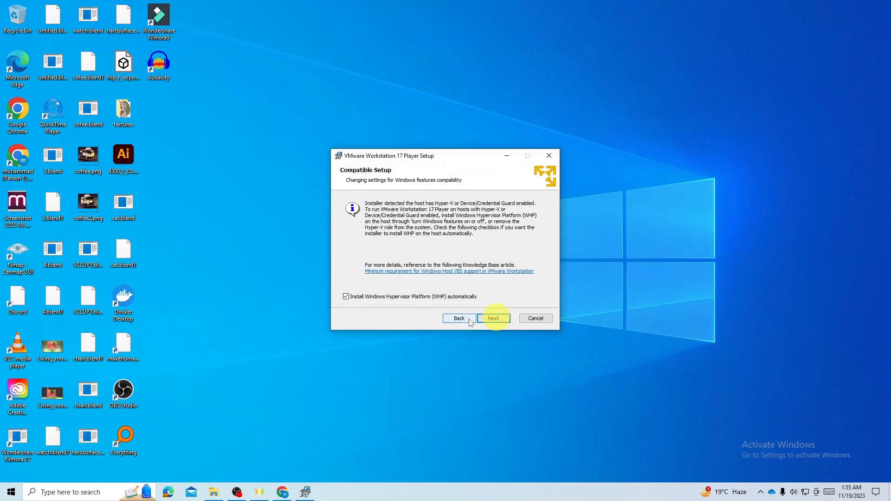
pyautogui.click(494, 318)
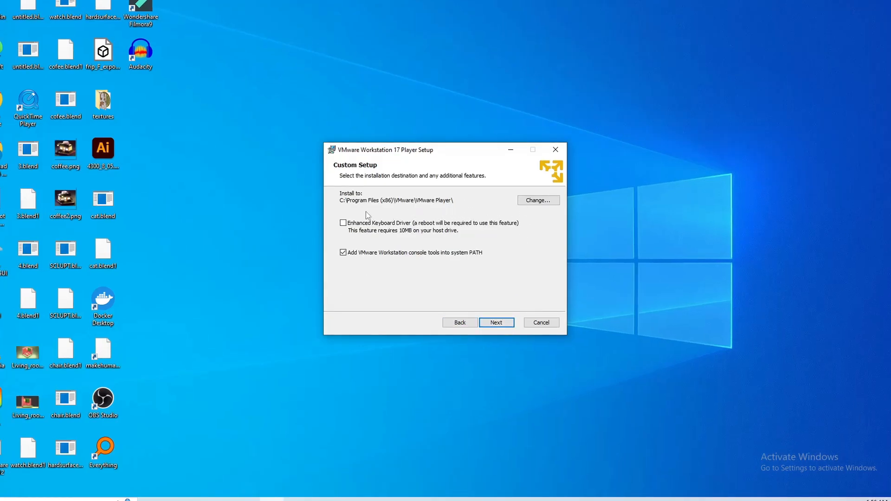
# Change the installation folder to New Volume (F:\).
pyautogui.click(534, 202)
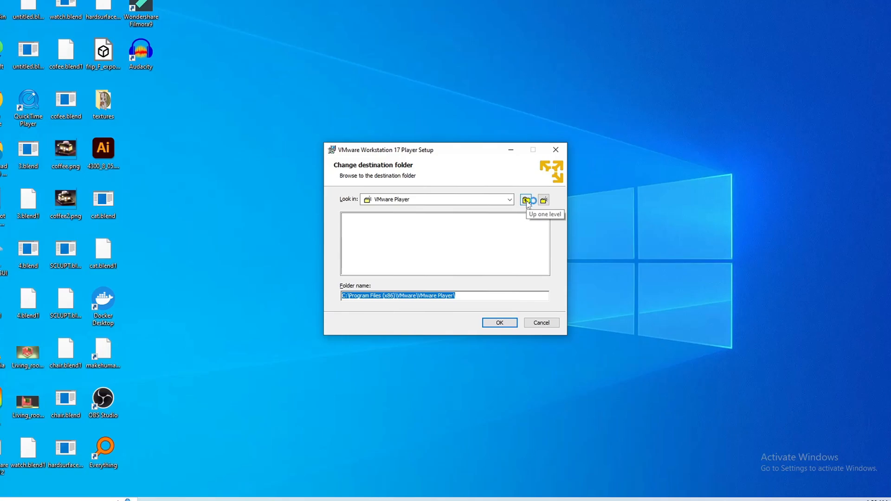
pyautogui.click(510, 200)
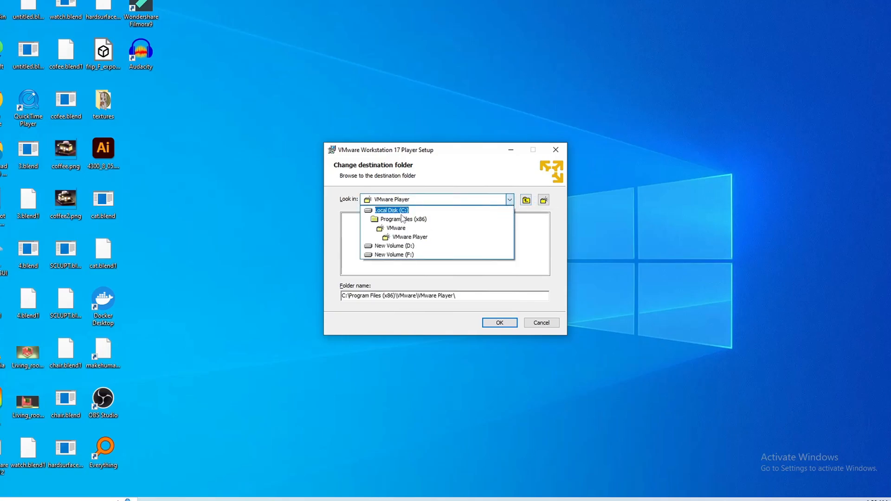
pyautogui.click(402, 254)
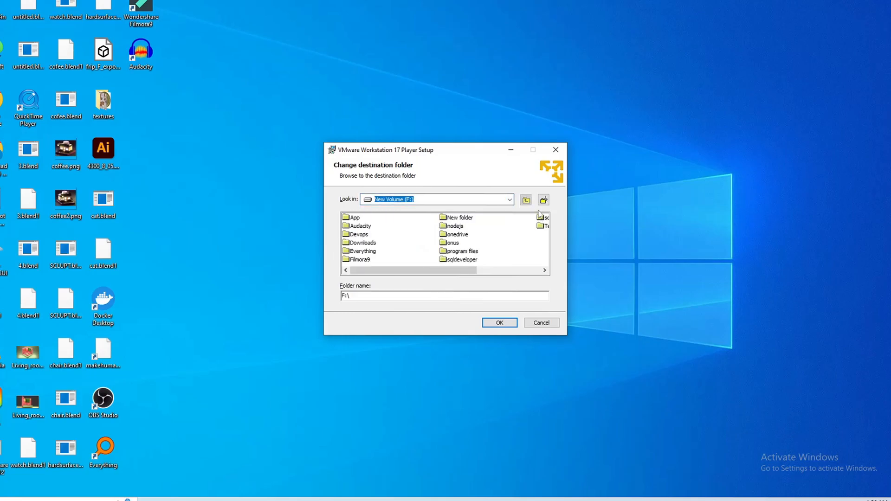
pyautogui.click(501, 323)
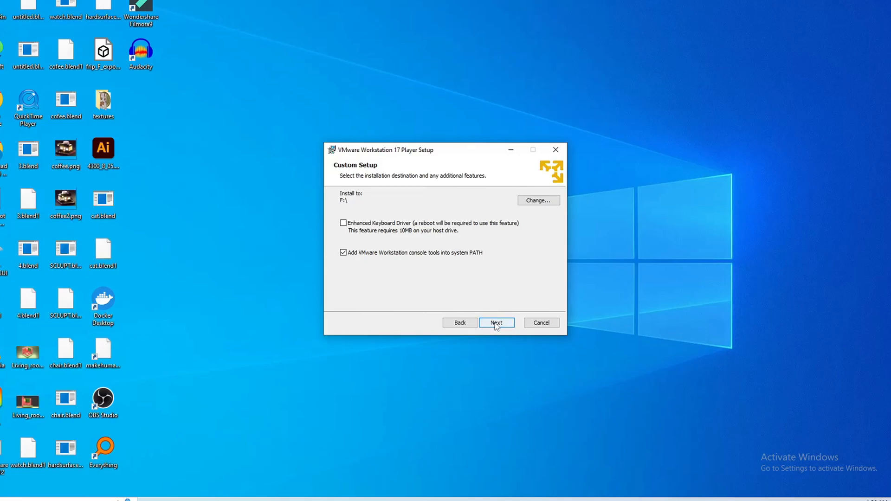
# Keep the default experience and shortcut settings and start installing Workstation 17 Player.
pyautogui.click(496, 325)
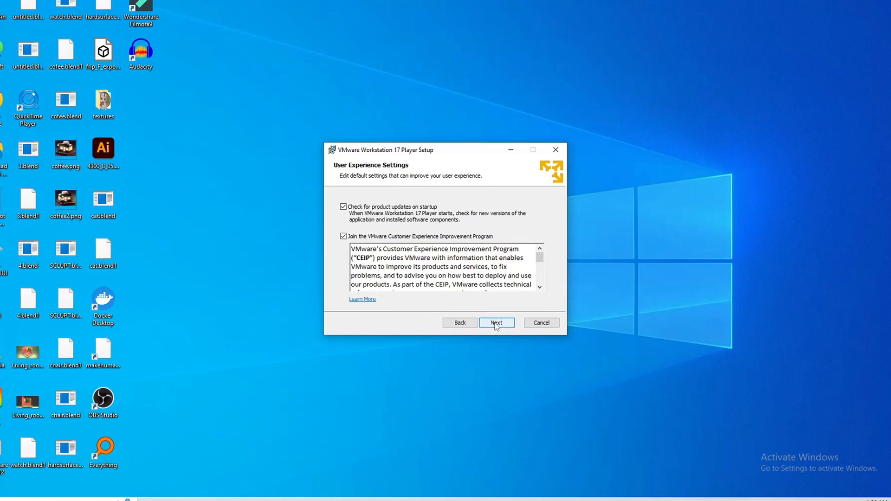
pyautogui.click(497, 325)
pyautogui.click(497, 325)
pyautogui.click(495, 324)
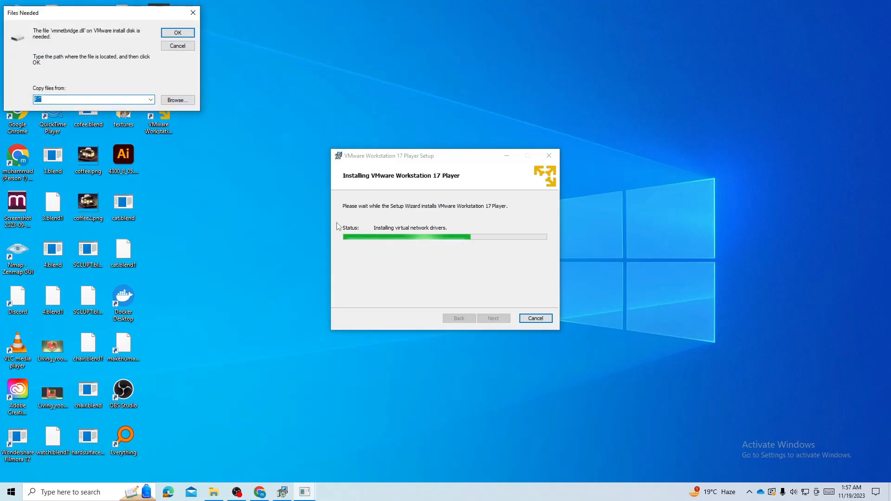
# Point the Files Needed prompt to F:\ for vmnetbridge.dll and confirm.
pyautogui.moveTo(75, 24); pyautogui.dragTo(156, 84)
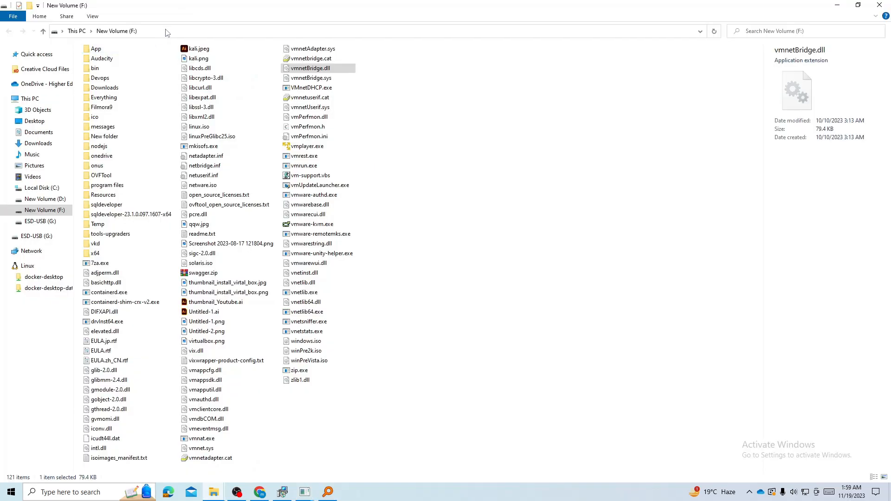
pyautogui.click(167, 31)
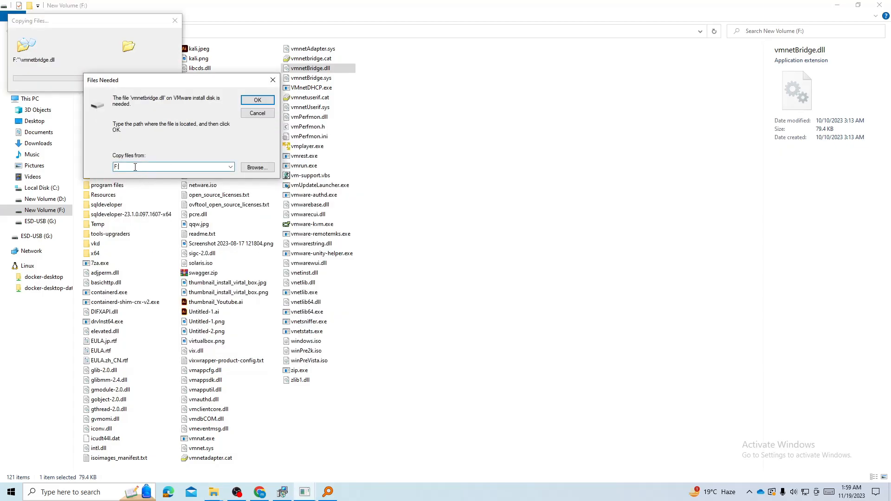
pyautogui.write('\\')
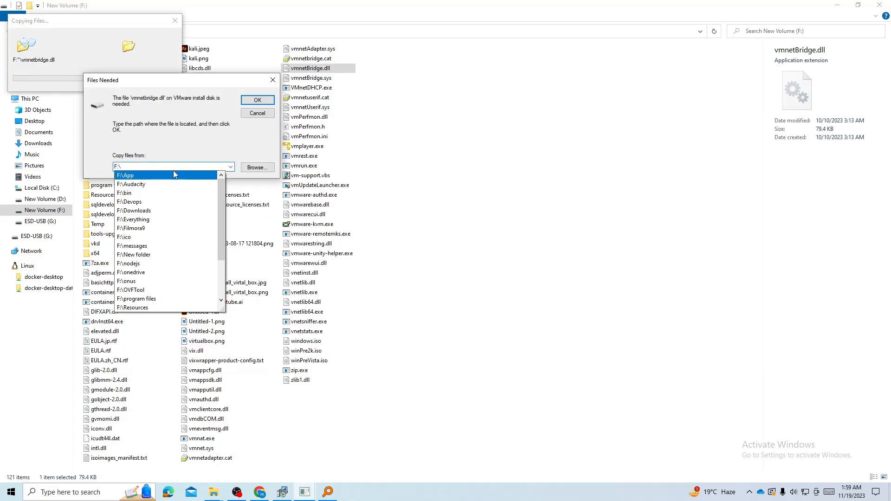
pyautogui.click(233, 164)
pyautogui.click(258, 100)
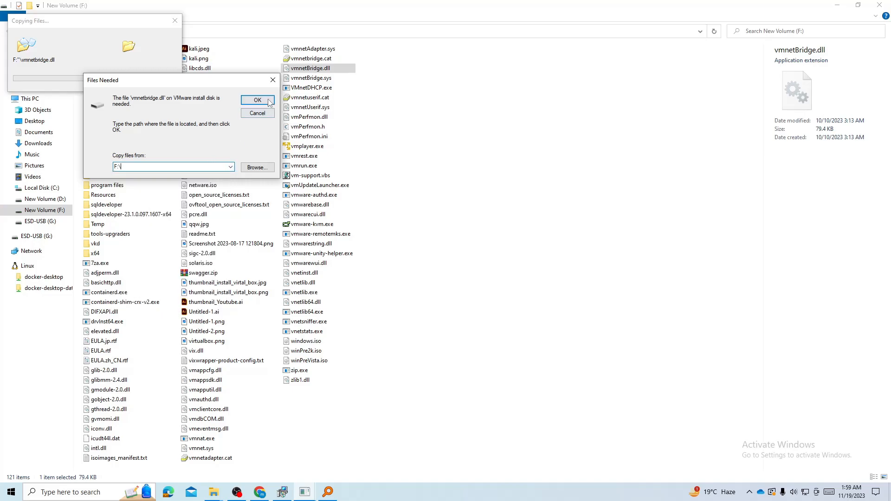
pyautogui.click(837, 5)
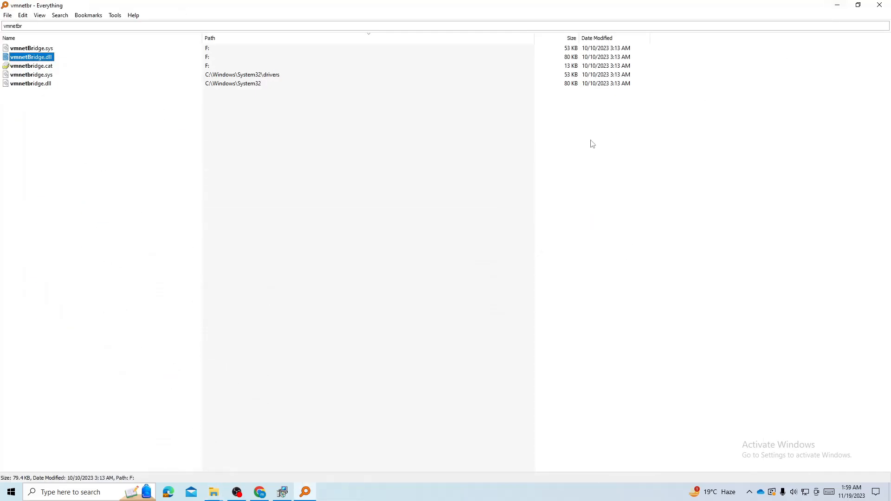
# Finish the setup wizard and launch VMware Workstation Player from its desktop shortcut.
pyautogui.press('super+d')
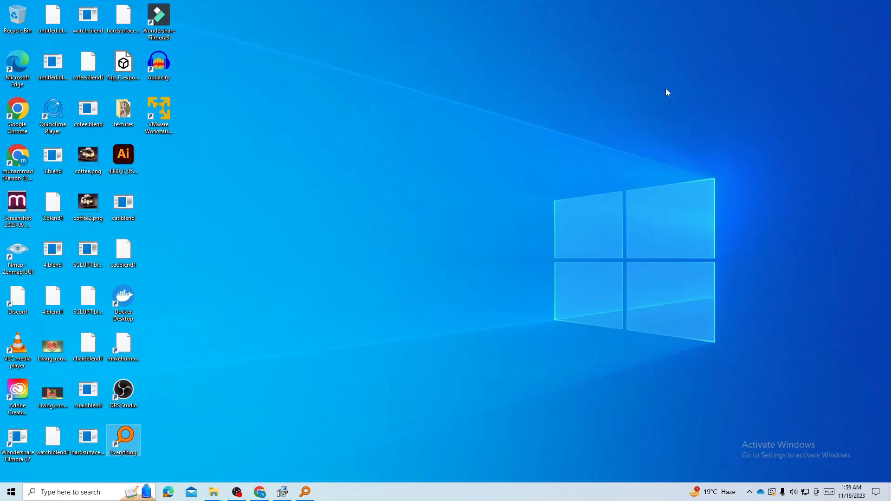
pyautogui.click(282, 492)
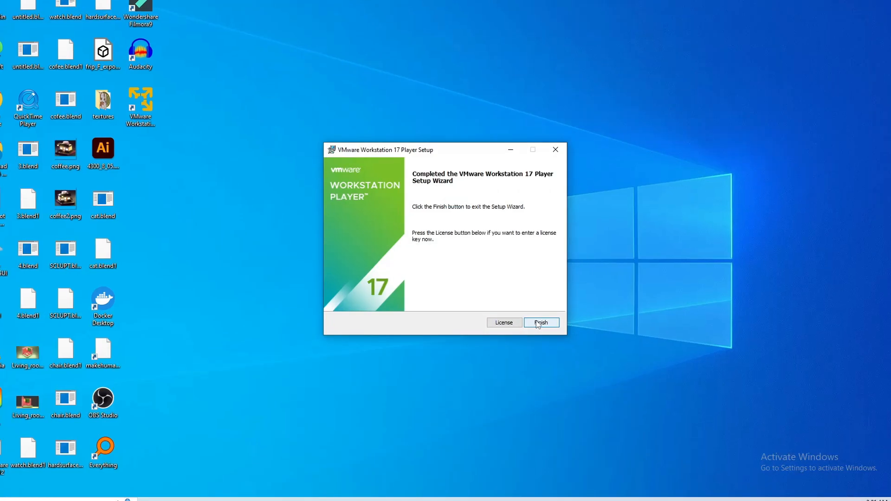
pyautogui.click(540, 323)
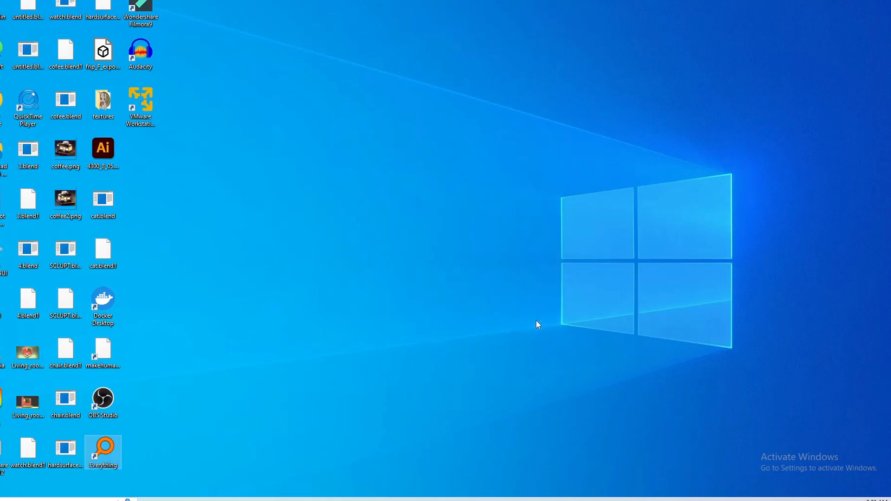
pyautogui.click(153, 119)
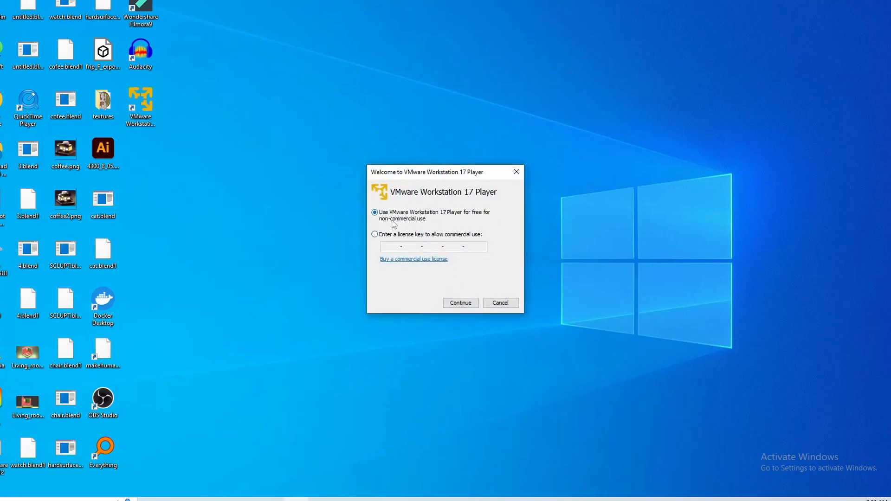
# Accept free non-commercial use, then centre and maximize the Player window on its Home page.
pyautogui.click(473, 307)
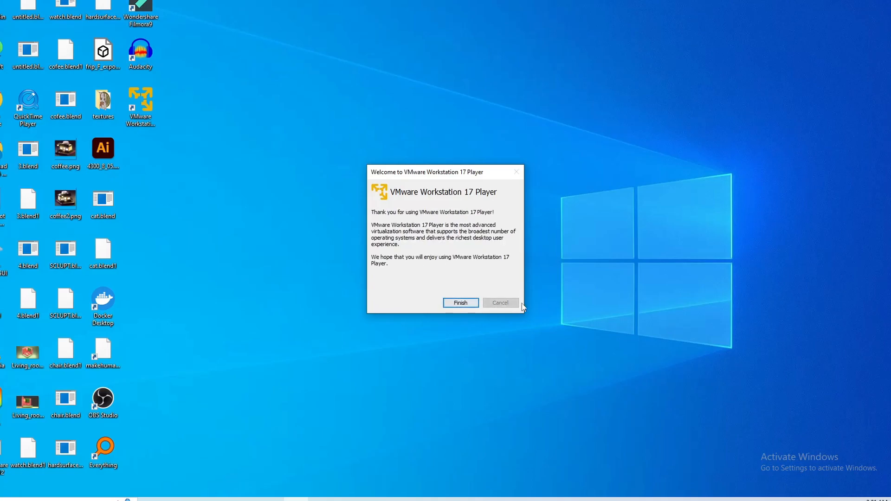
pyautogui.click(459, 303)
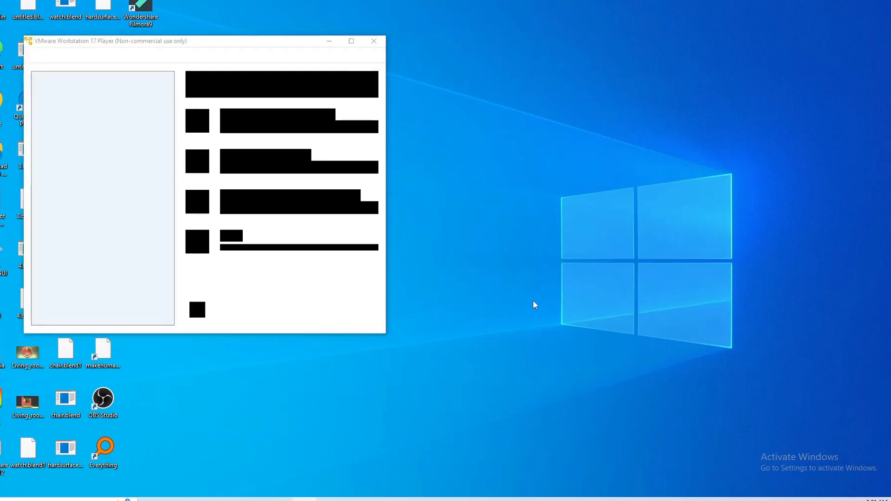
pyautogui.moveTo(264, 50); pyautogui.dragTo(584, 102)
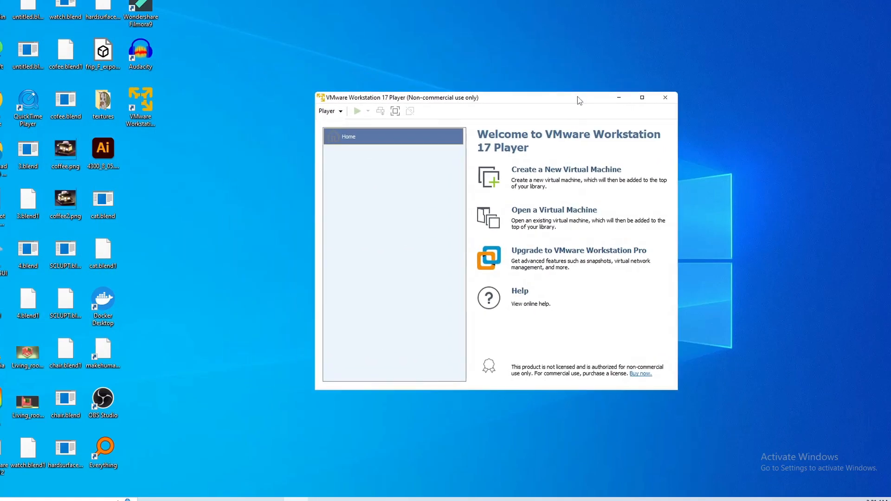
pyautogui.click(641, 98)
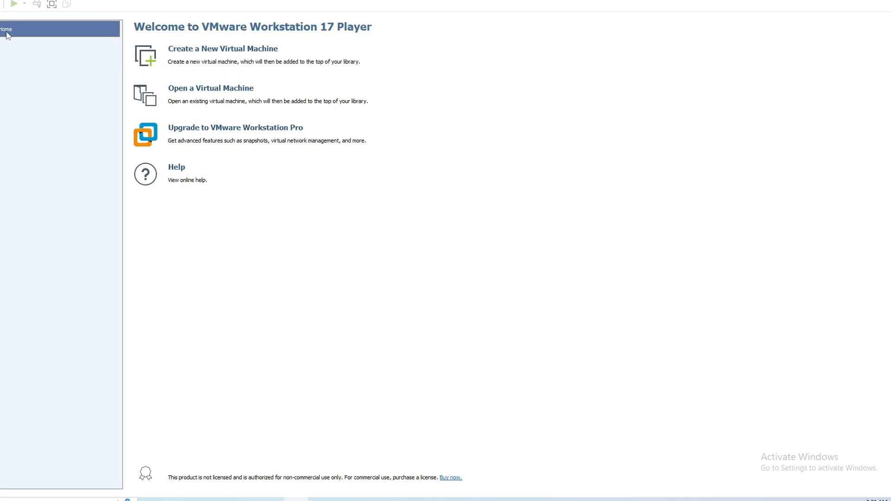
pyautogui.click(1, 3)
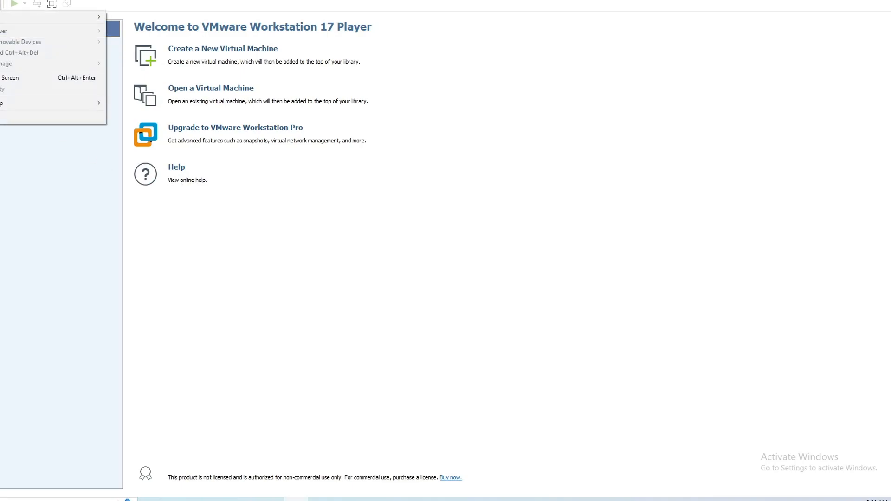
pyautogui.click(45, 179)
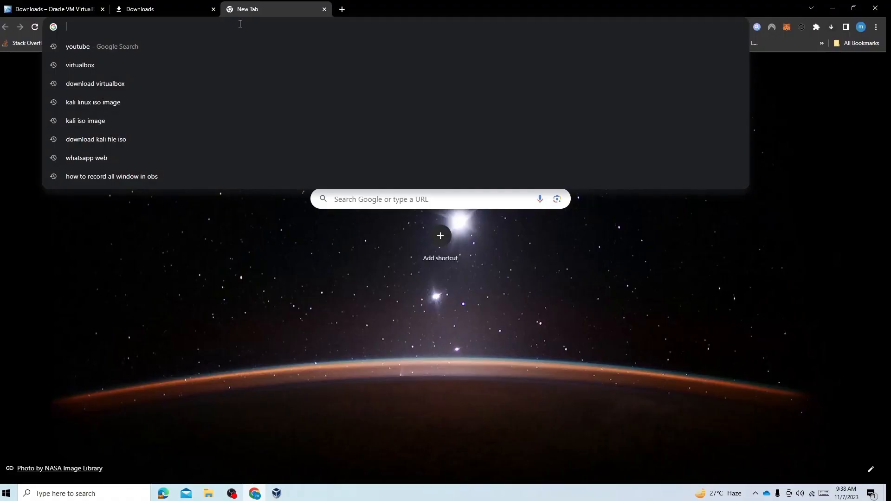
# Go to kali.org and open the Installer Images section of Get Kali.
pyautogui.write('kali.o')
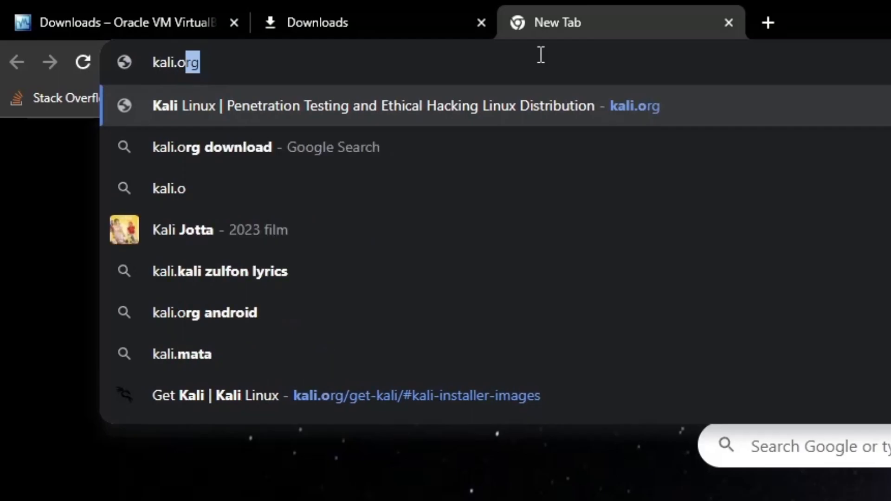
pyautogui.write('rg')
pyautogui.press('Return')
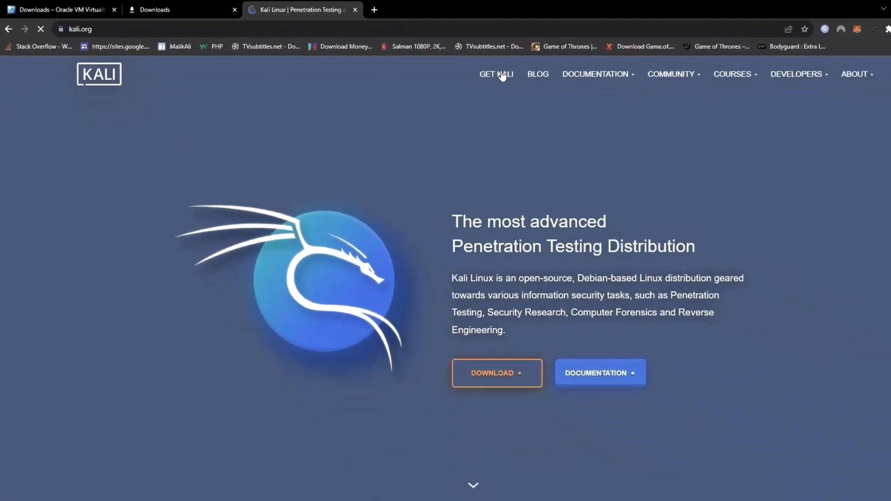
pyautogui.click(516, 81)
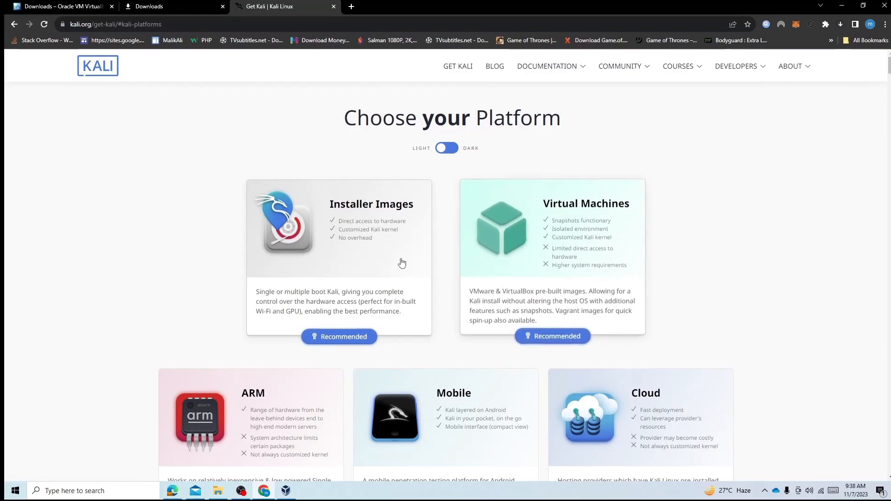
pyautogui.click(338, 257)
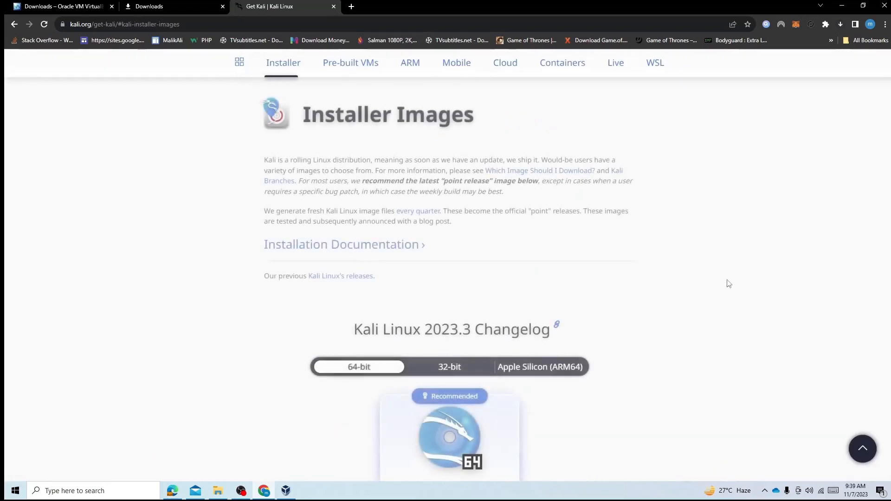
# Start downloading the 64-bit Kali Linux 2023.3 Installer image.
pyautogui.scroll(-3, 849, 159)
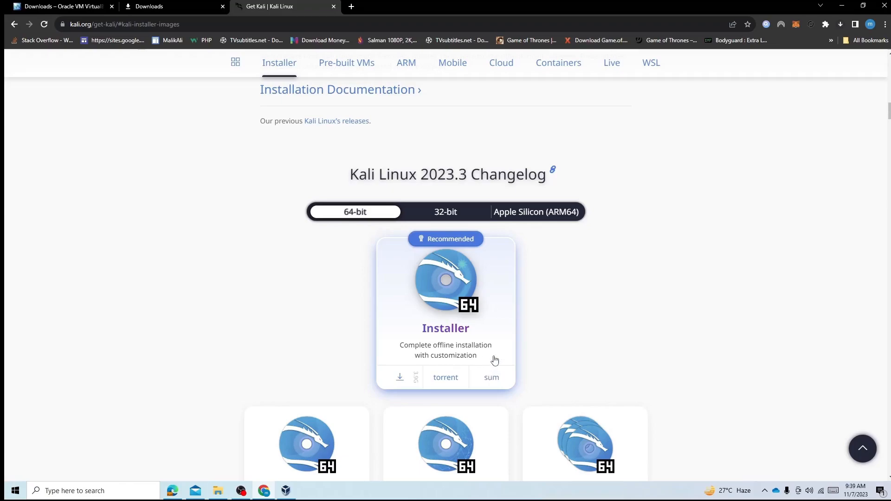
pyautogui.click(463, 302)
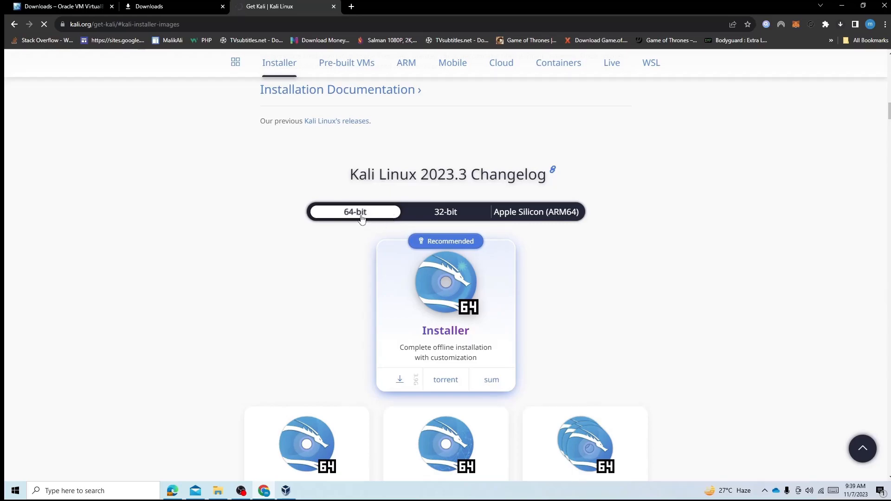
pyautogui.click(447, 218)
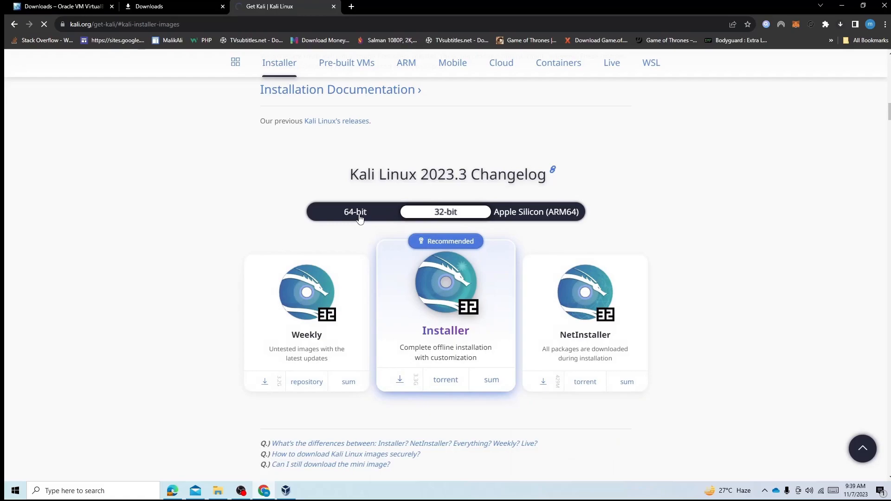
pyautogui.click(359, 218)
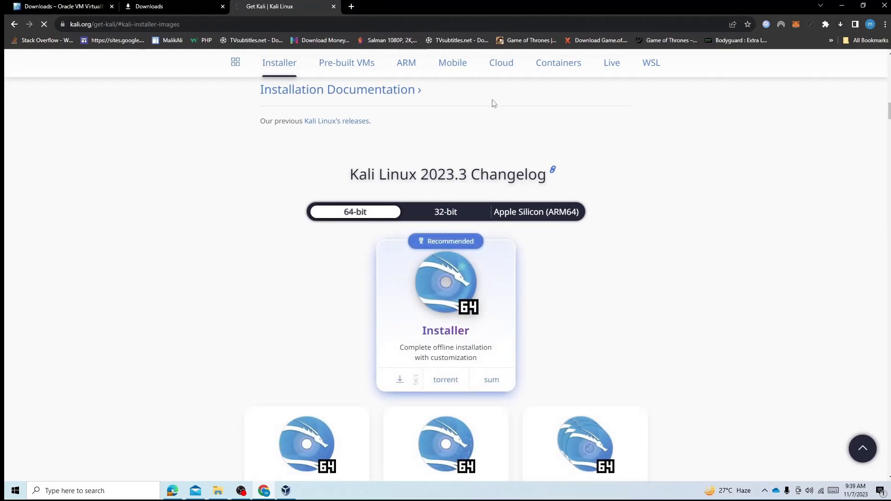
# Open Chrome's Downloads page and cancel both Kali installer ISO downloads.
pyautogui.hotkey('ctrl', 'j')
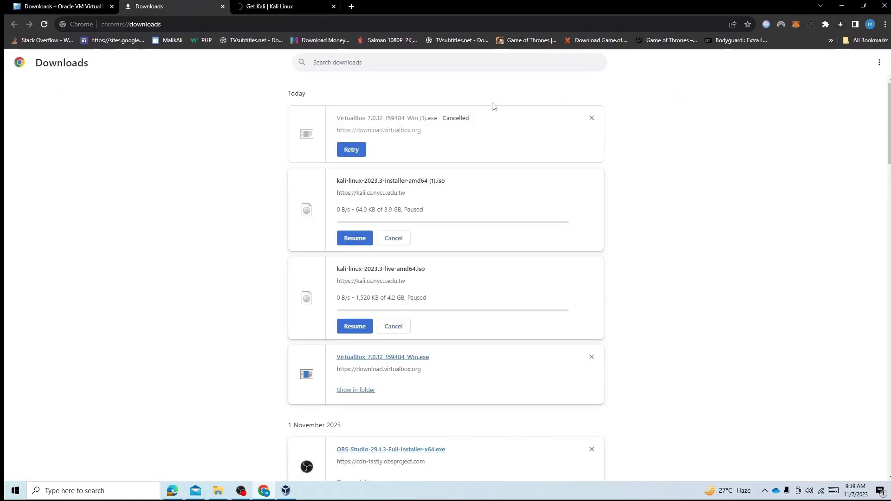
pyautogui.scroll(-1, 494, 184)
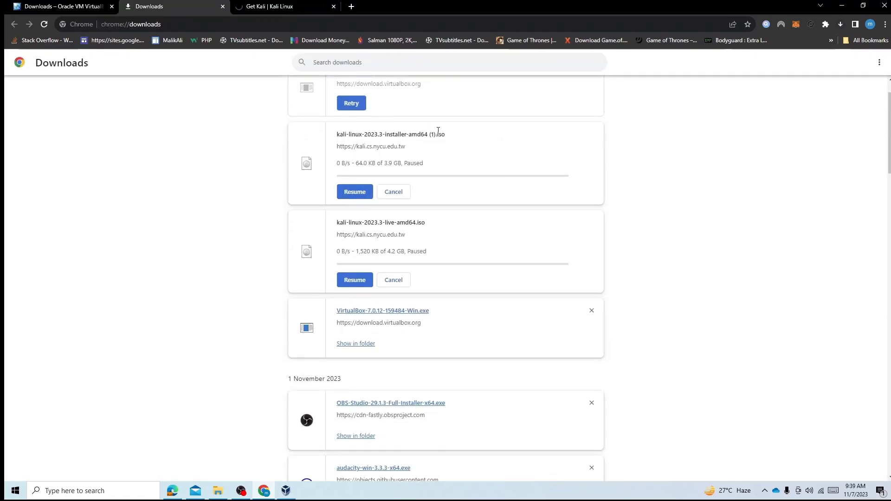
pyautogui.click(402, 197)
pyautogui.click(403, 175)
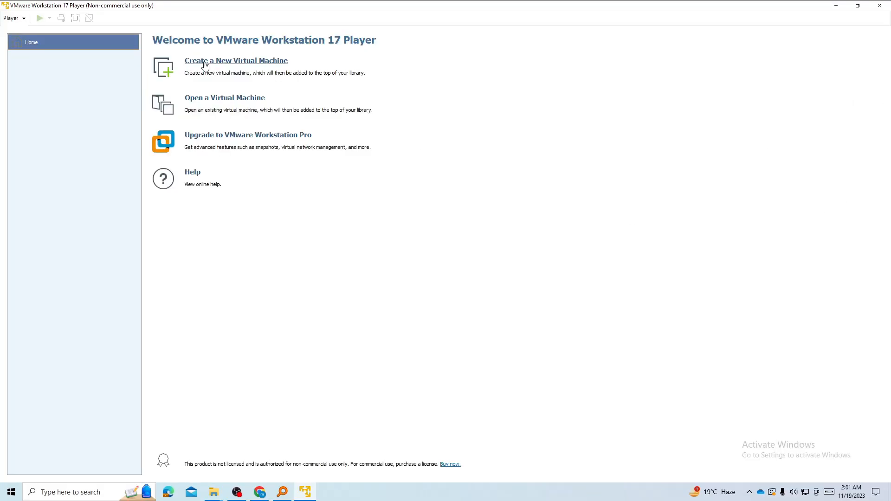
# Start a new VM using kali-linux-2023.3-installer-amd64.iso from F:\Downloads as the installer disc.
pyautogui.click(205, 65)
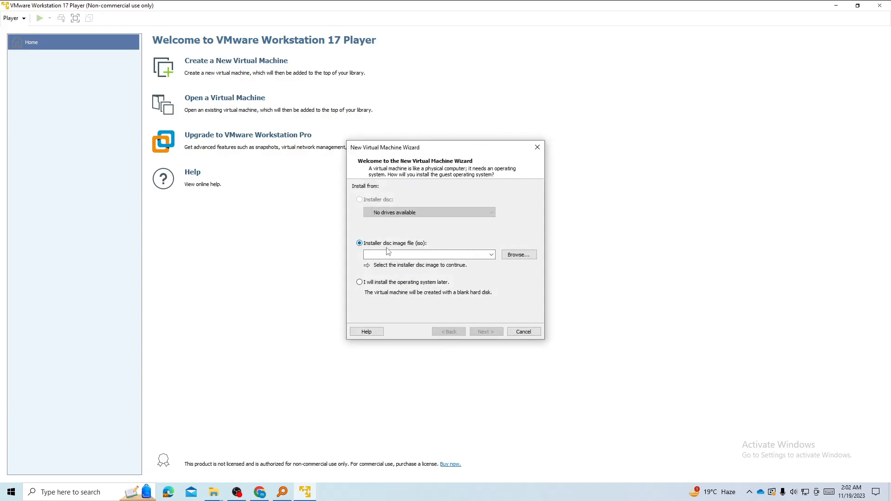
pyautogui.click(525, 254)
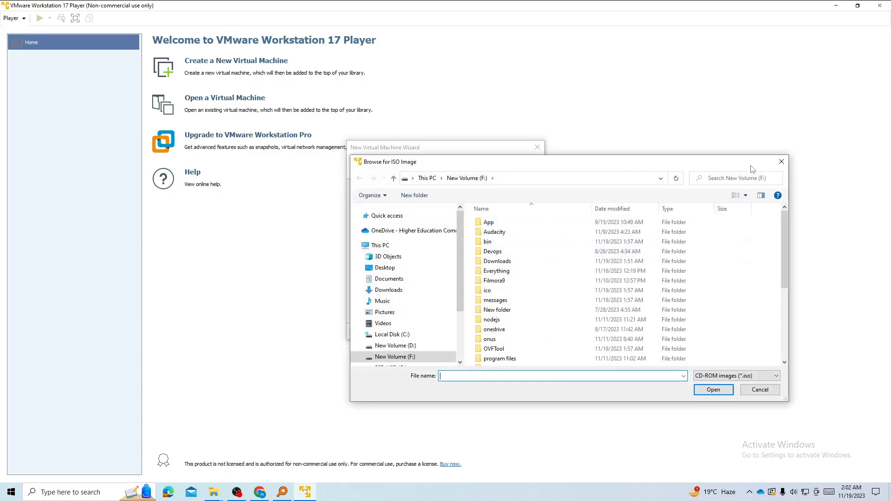
pyautogui.scroll(-1, 420, 292)
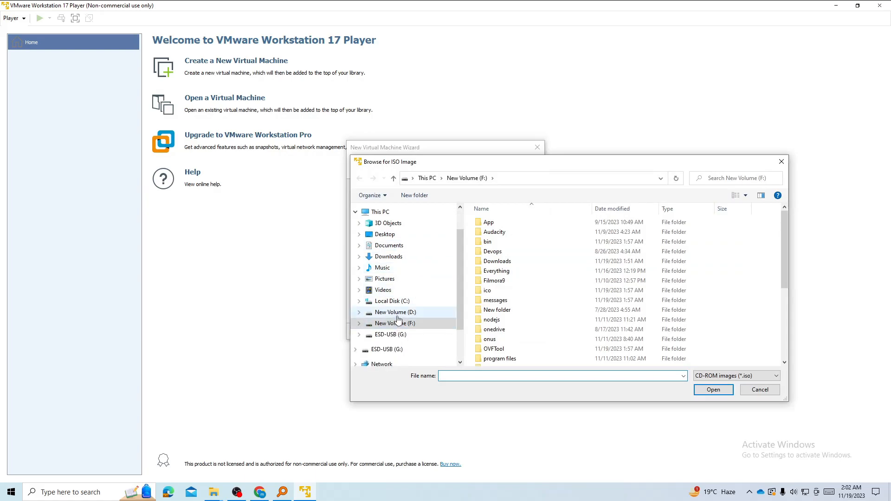
pyautogui.scroll(-5, 526, 325)
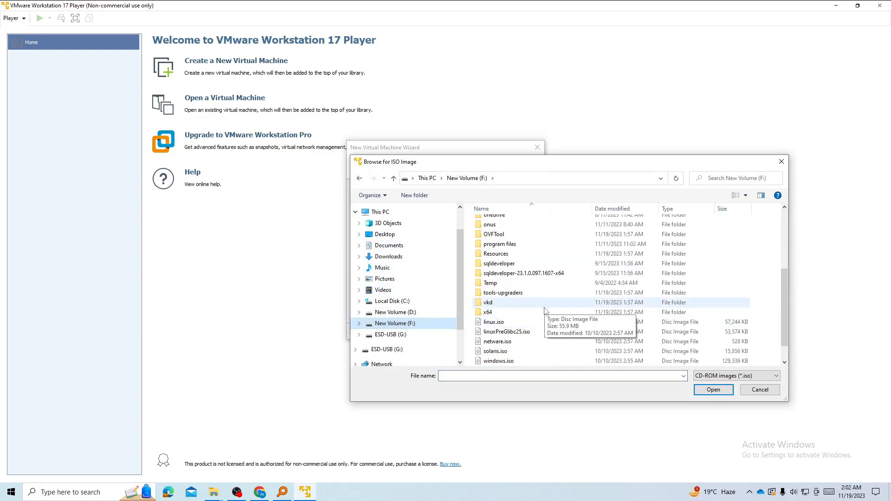
pyautogui.scroll(5, 524, 321)
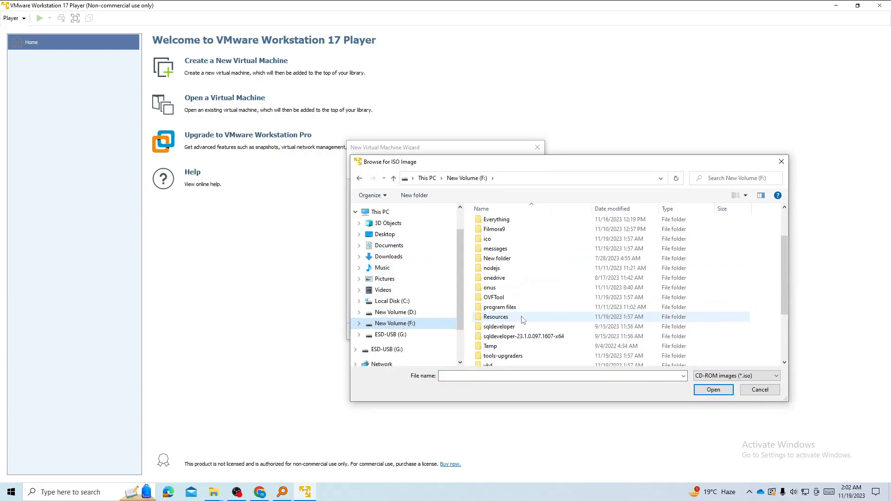
pyautogui.doubleClick(497, 239)
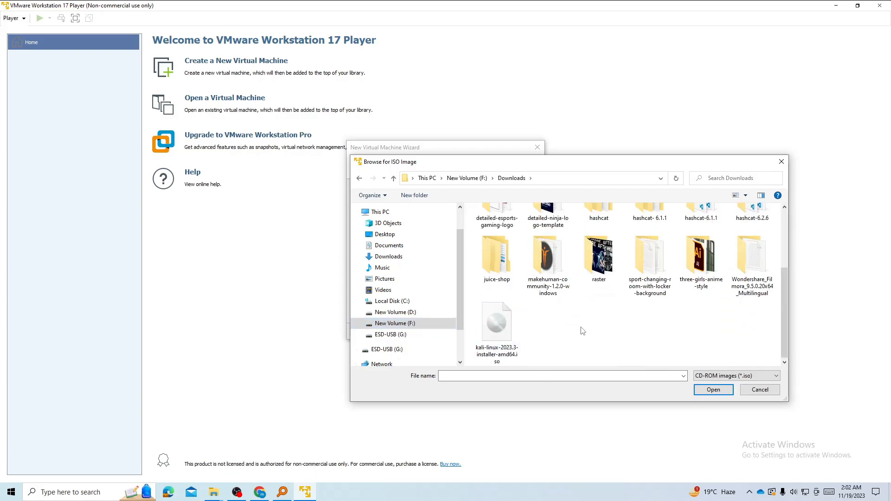
pyautogui.click(503, 334)
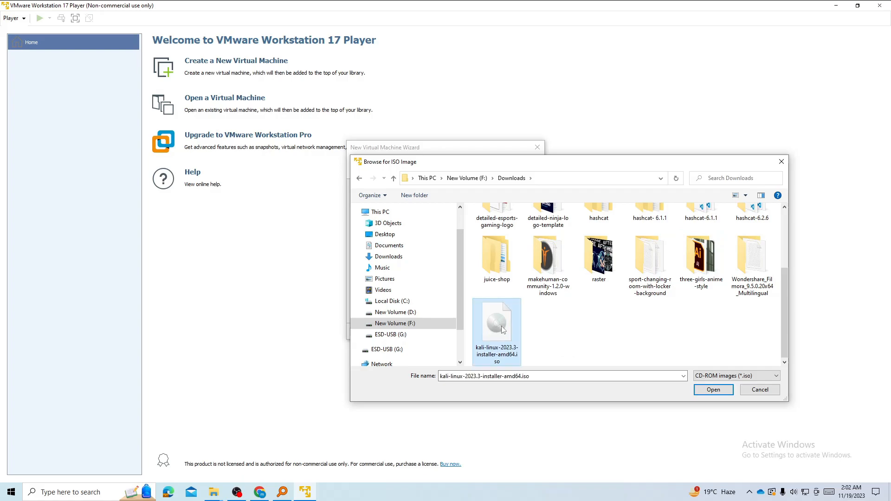
pyautogui.click(713, 390)
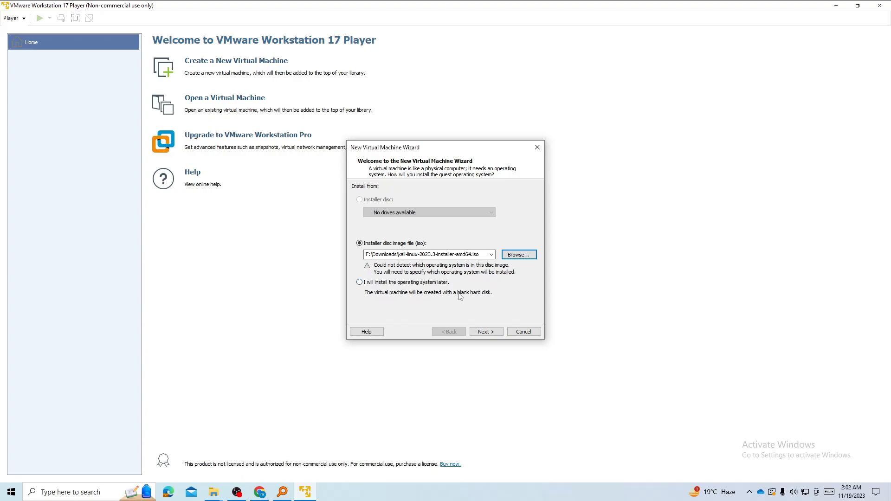
# Choose Linux Ubuntu as the guest OS and name the virtual machine Kali.
pyautogui.click(486, 332)
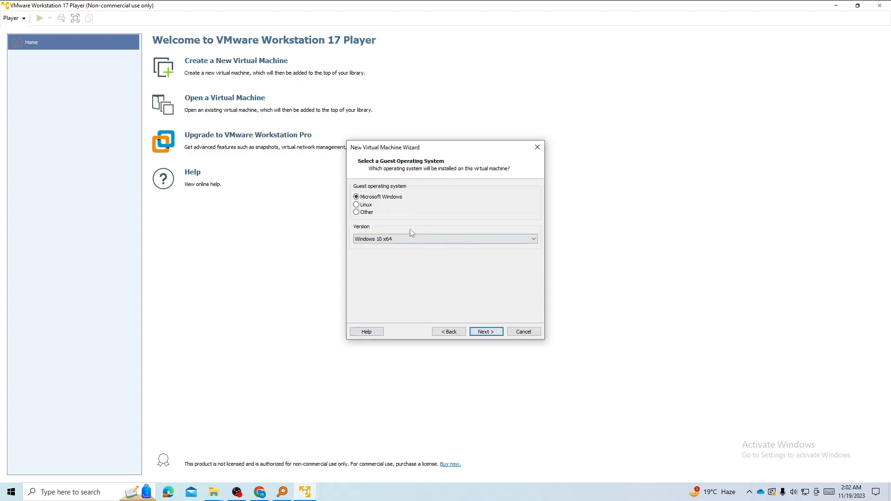
pyautogui.click(359, 205)
pyautogui.click(495, 334)
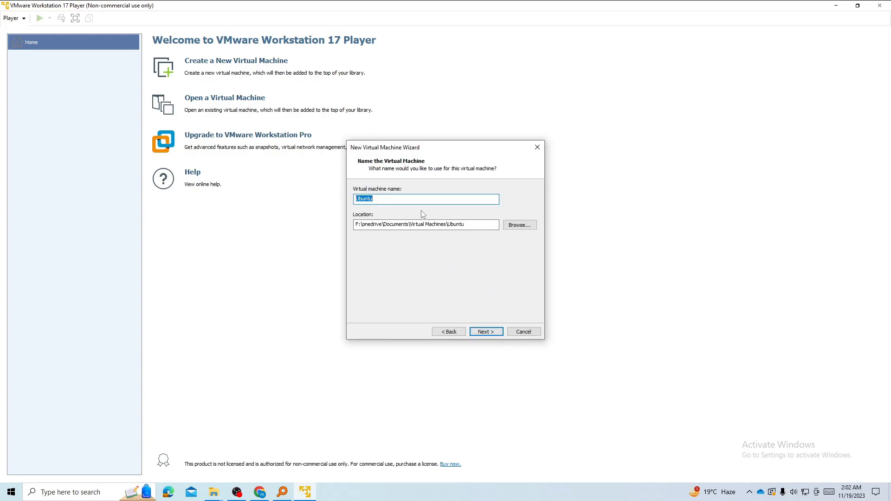
pyautogui.write('Kali')
pyautogui.click(496, 332)
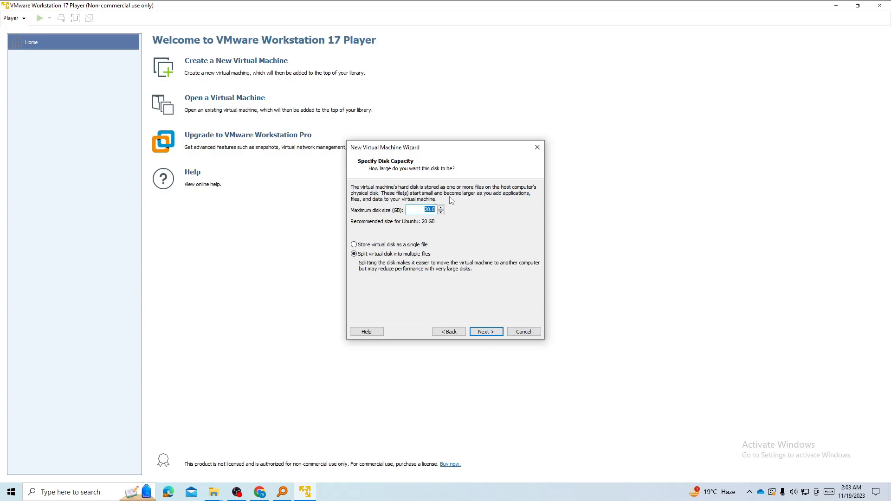
# Raise the maximum disk size to 25 GB and store the disk as a single file.
pyautogui.click(440, 208)
pyautogui.click(441, 208)
pyautogui.click(440, 207)
pyautogui.click(441, 207)
pyautogui.click(354, 245)
# Review the Kali VM summary and hardware settings, then finish creating the VM.
pyautogui.click(493, 335)
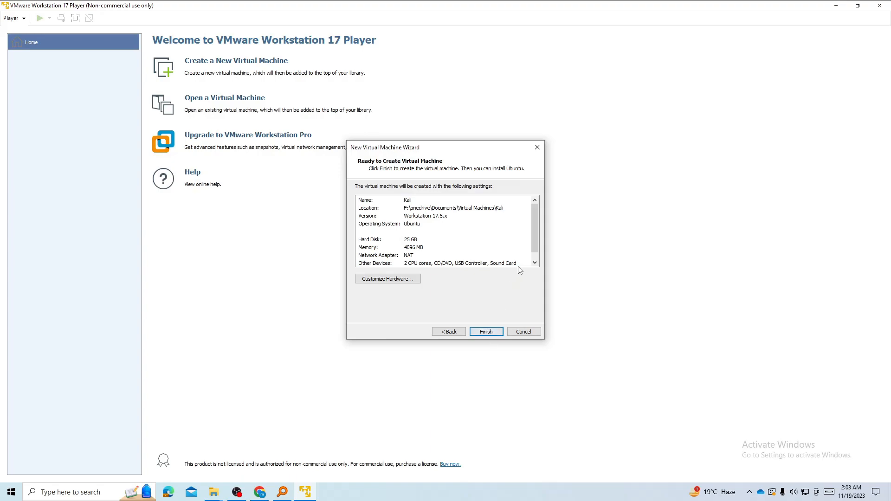
pyautogui.scroll(-1, 534, 238)
pyautogui.scroll(1, 544, 231)
pyautogui.scroll(-1, 539, 227)
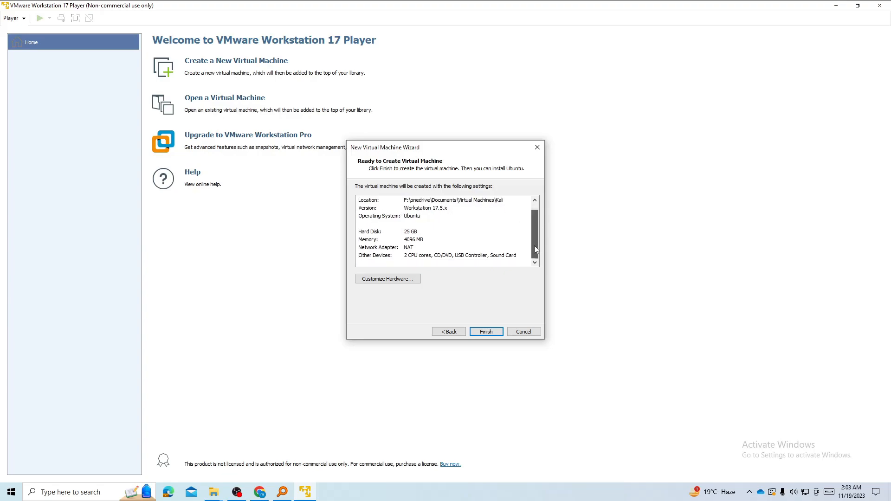
pyautogui.click(397, 283)
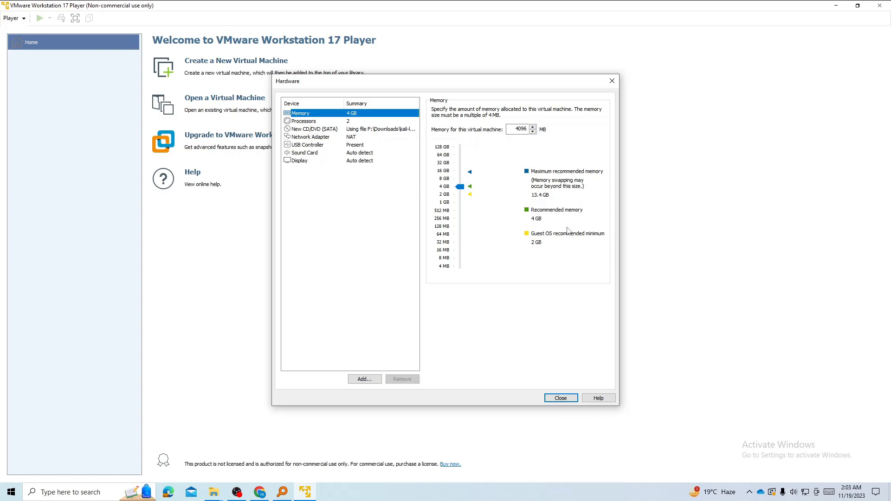
pyautogui.click(561, 397)
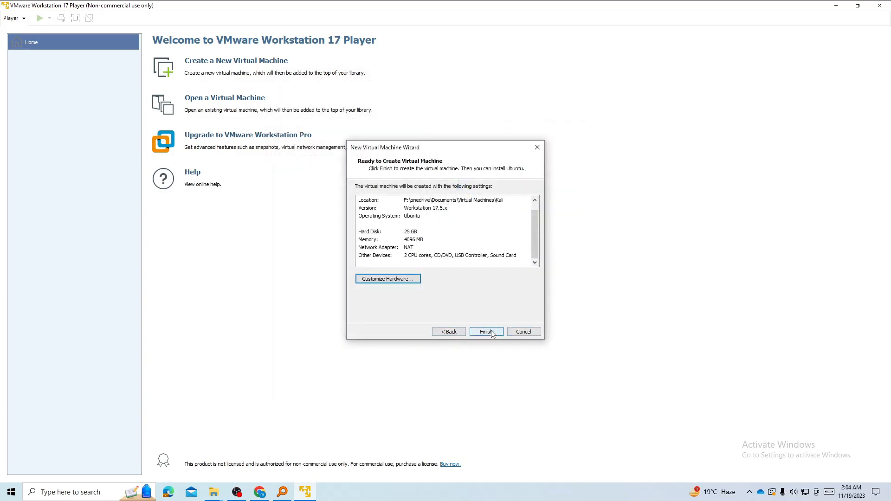
pyautogui.click(490, 332)
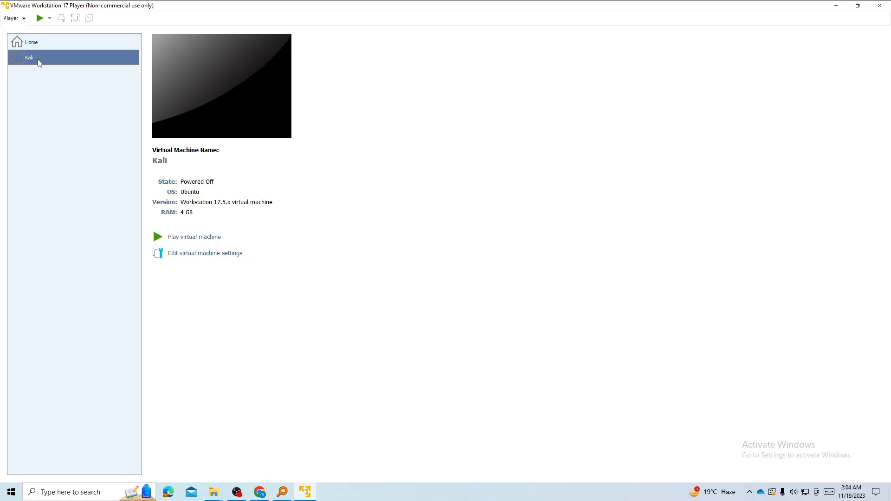
# Power on the Kali VM, dismiss the mitigations hint, and start Graphical install from the boot menu.
pyautogui.click(40, 18)
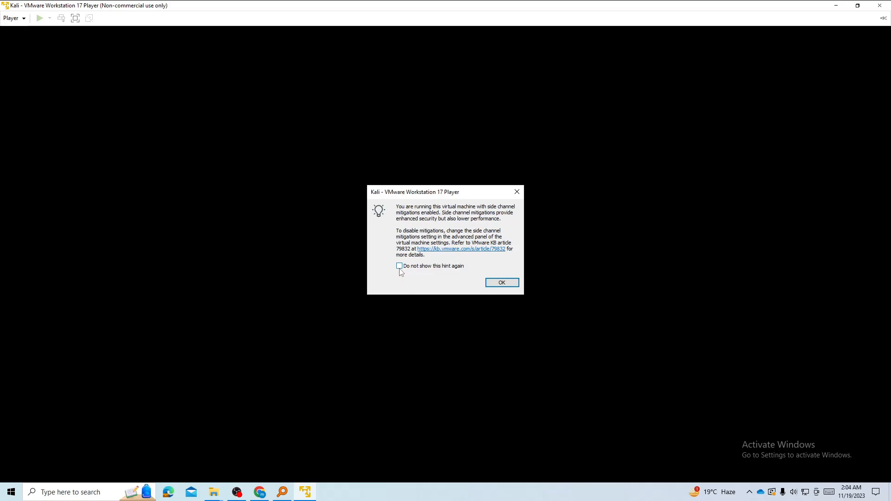
pyautogui.click(495, 283)
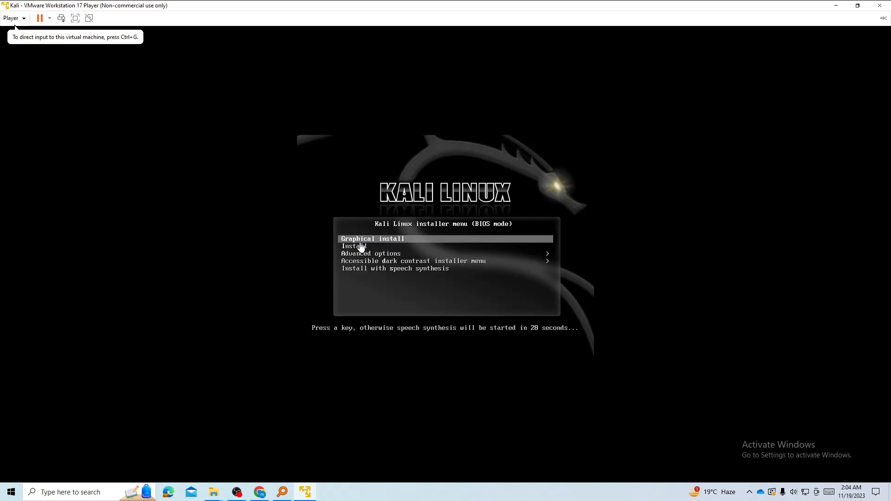
pyautogui.click(391, 240)
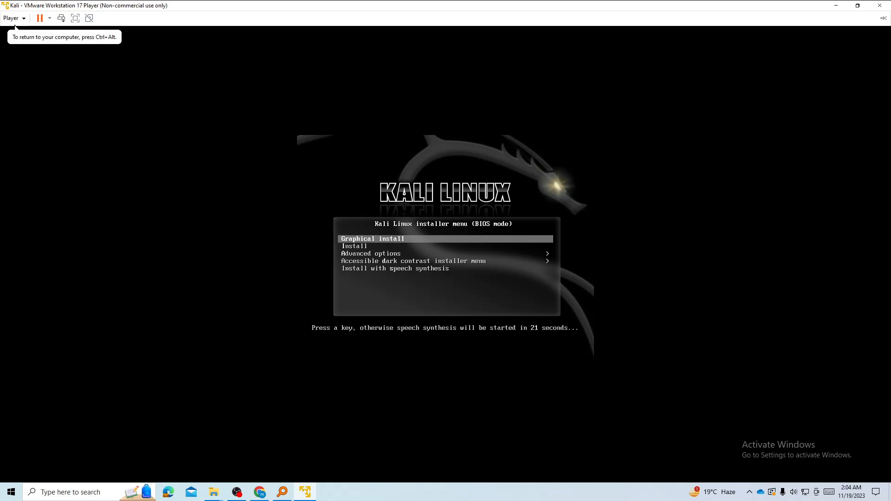
pyautogui.press('Down')
pyautogui.press('Up')
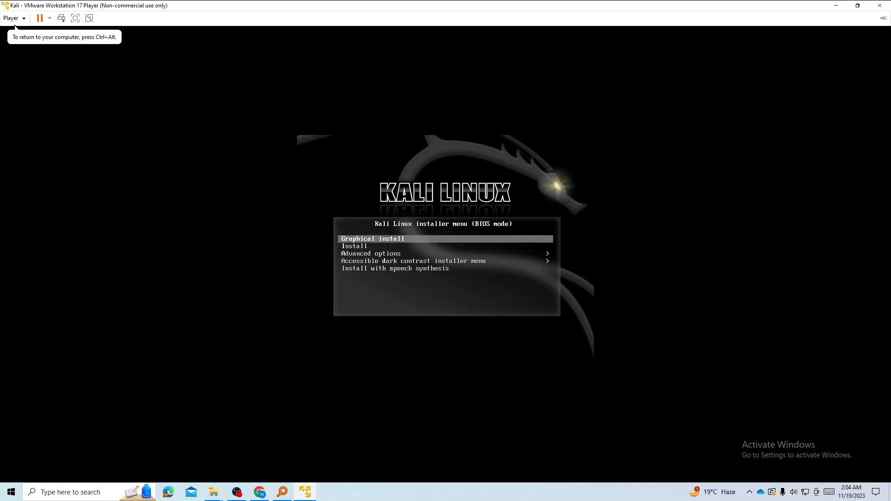
pyautogui.press('Return')
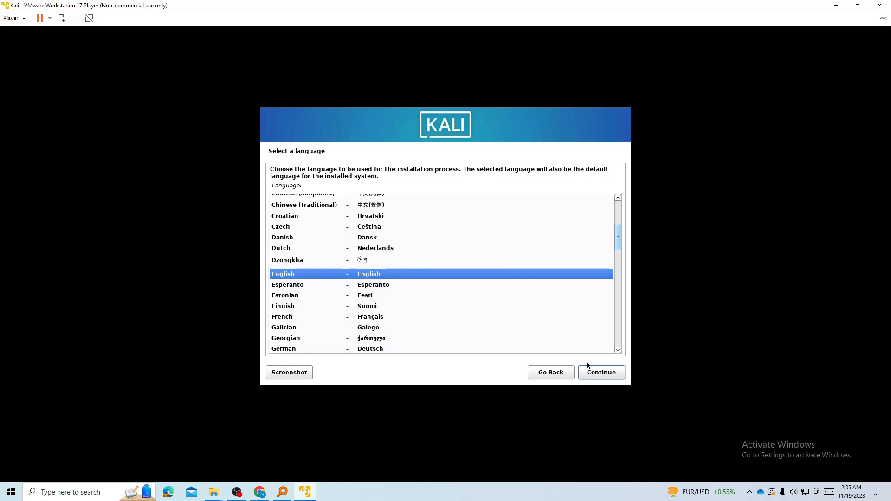
# Accept English language, United States location and American English keymap in the installer.
pyautogui.click(600, 373)
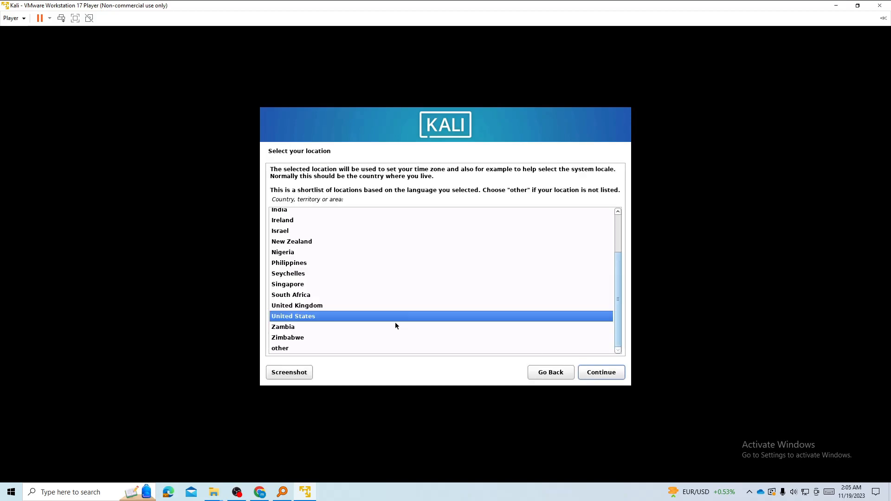
pyautogui.click(599, 374)
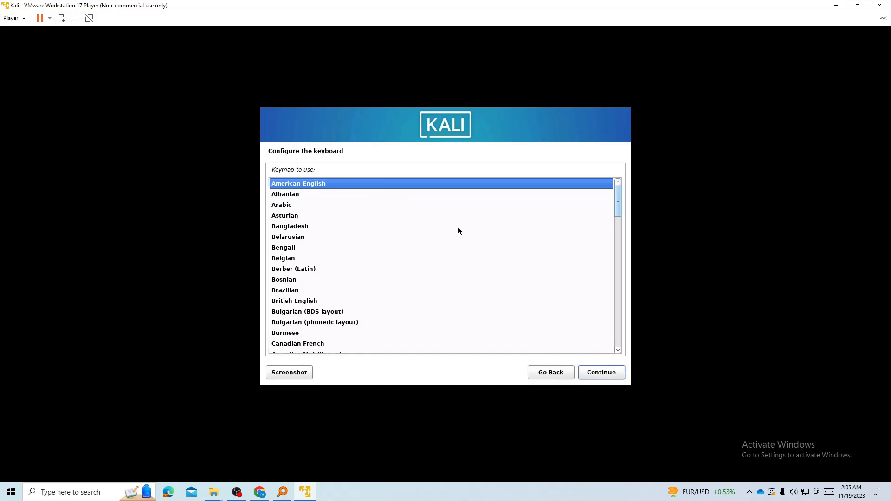
pyautogui.click(589, 372)
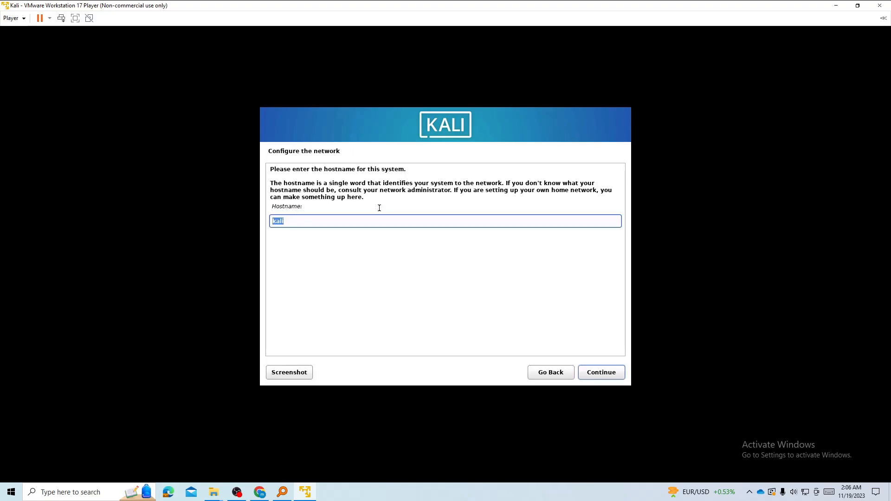
# Replace the default hostname kali with a custom name and enter a domain name.
pyautogui.click(288, 224)
pyautogui.moveTo(284, 222); pyautogui.dragTo(263, 221)
pyautogui.write('Huzi')
pyautogui.click(601, 373)
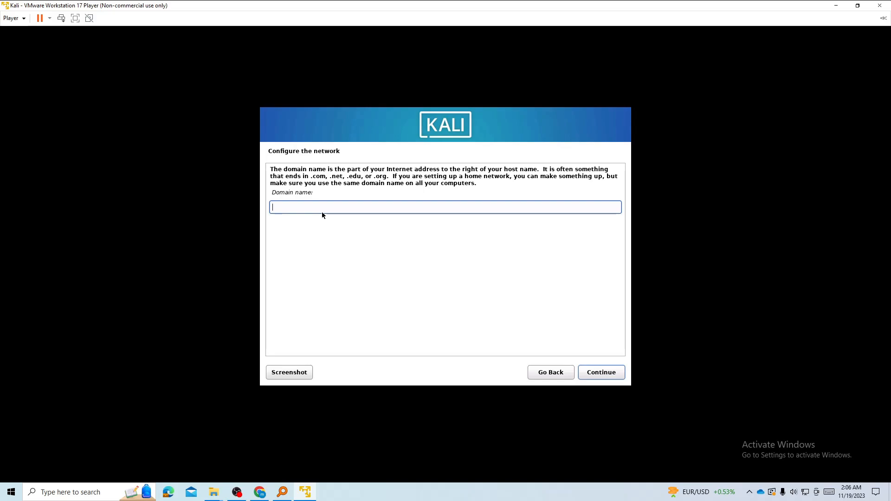
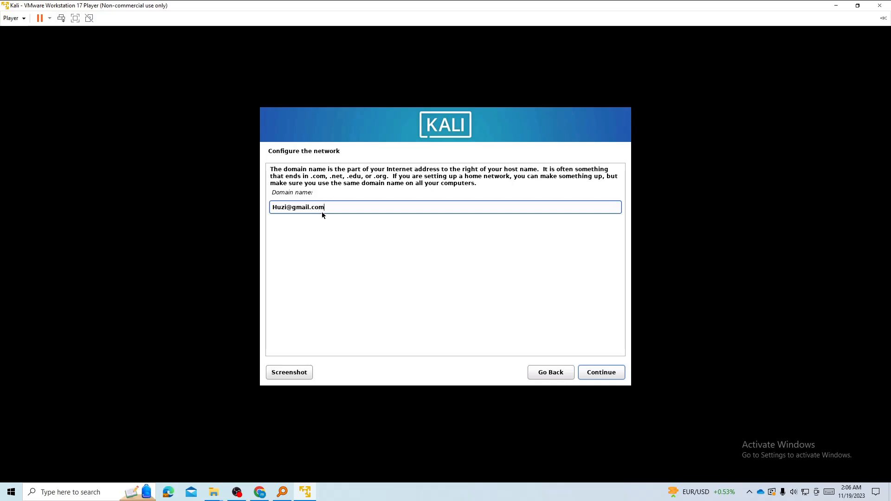
pyautogui.click(601, 377)
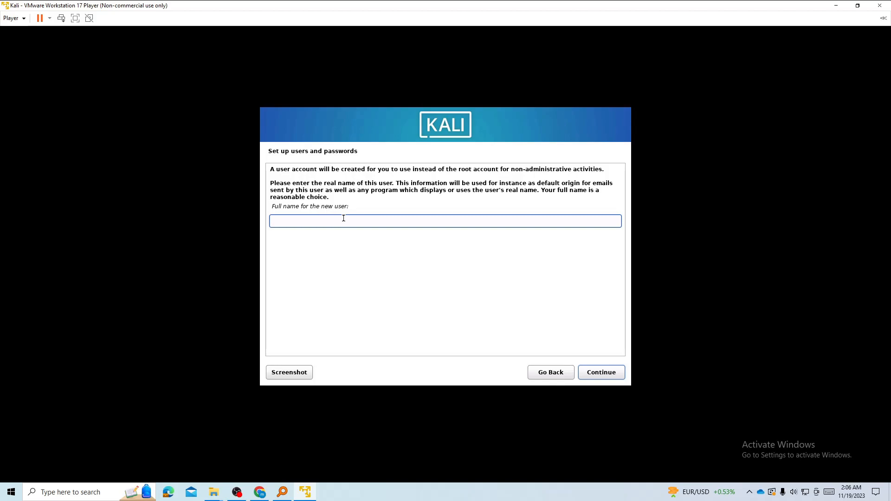
# Enter the new user's full name and confirm the username.
pyautogui.write('huzi')
pyautogui.click(591, 374)
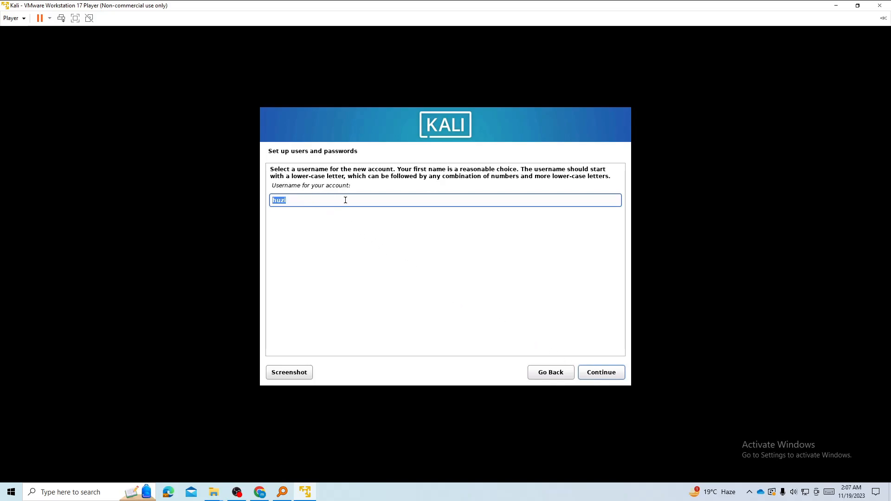
pyautogui.click(297, 200)
pyautogui.click(590, 372)
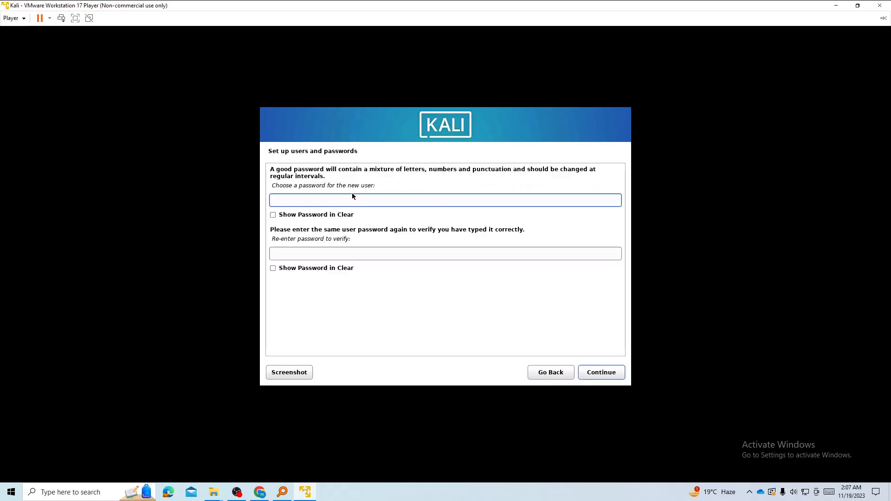
# Set and confirm the user's account password.
pyautogui.write('●●●●●●●●●●')
pyautogui.click(308, 253)
pyautogui.write('●●●●●●●●●●')
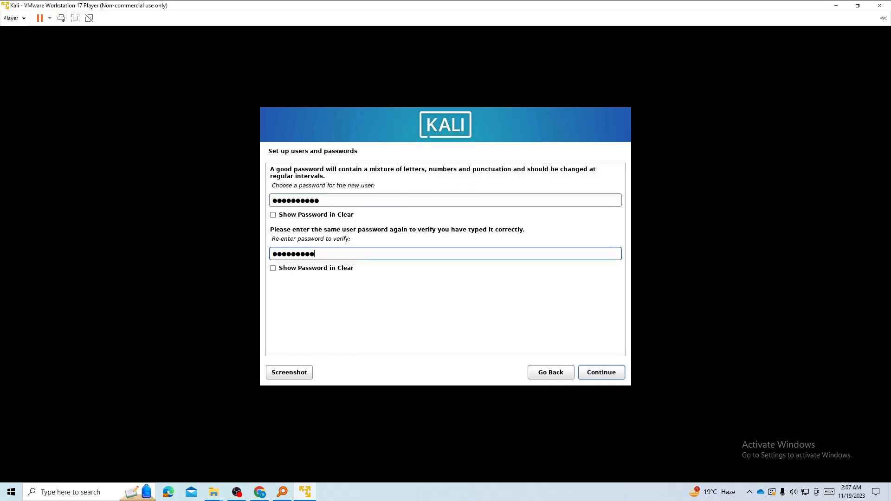
pyautogui.click(601, 373)
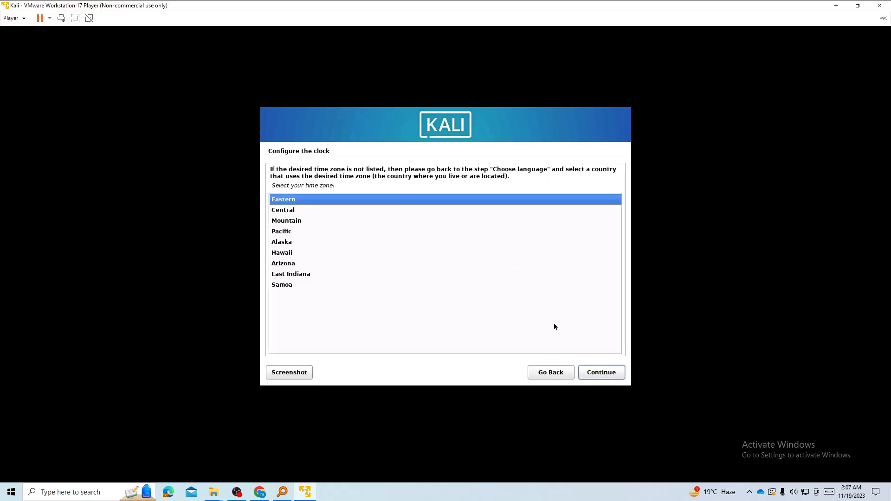
# Keep the Eastern time zone and guided-partition all of sda as one partition, writing changes.
pyautogui.click(601, 373)
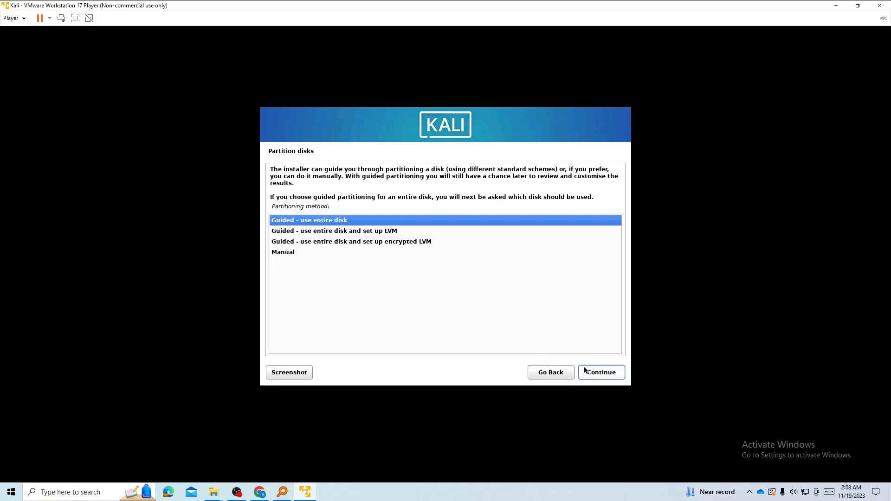
pyautogui.click(611, 378)
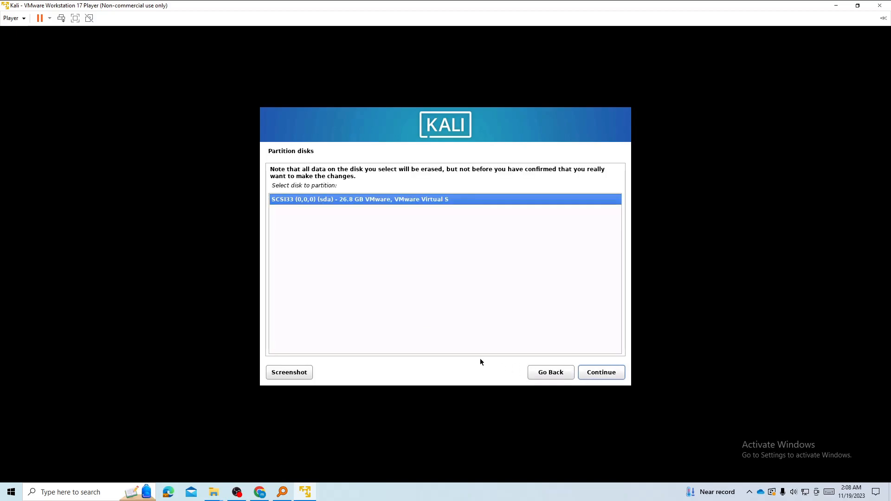
pyautogui.click(611, 377)
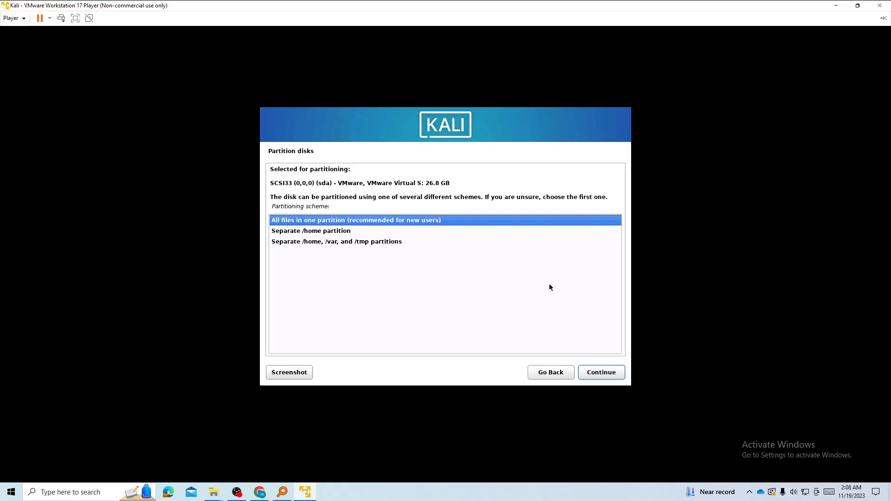
pyautogui.click(599, 375)
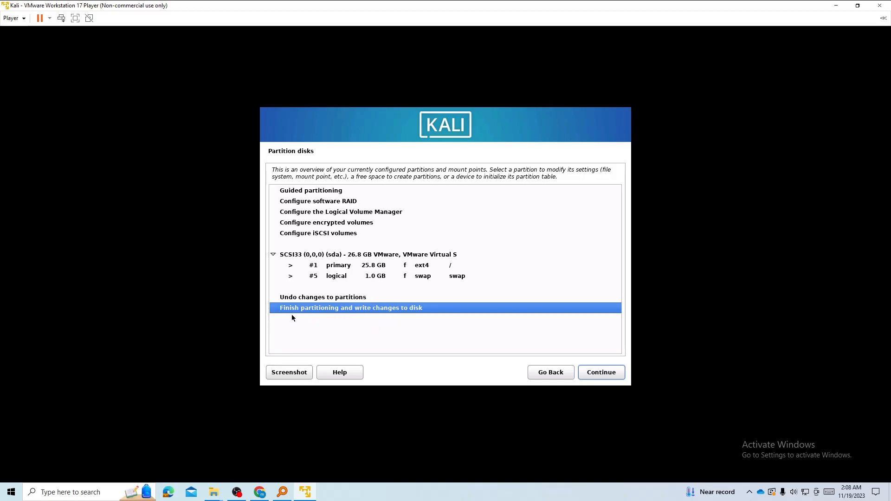
pyautogui.click(598, 372)
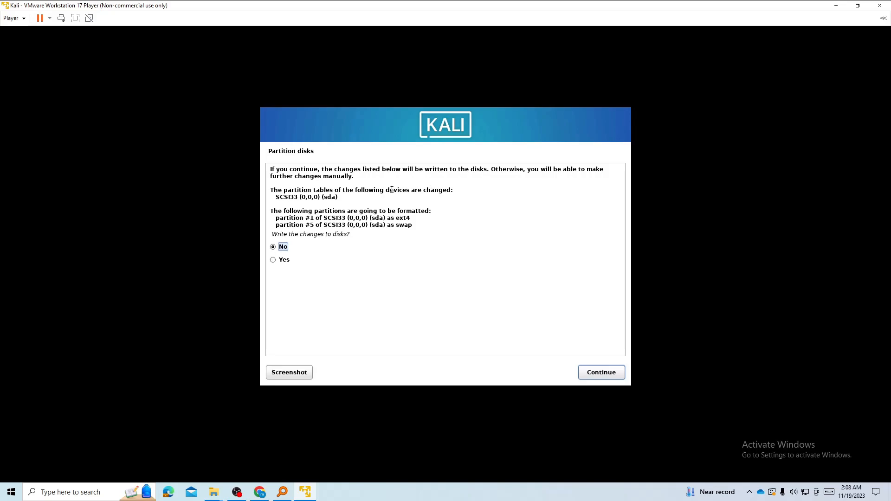
pyautogui.click(273, 260)
# Install the default software selection, put GRUB on /dev/sda, and reboot into Kali.
pyautogui.click(610, 374)
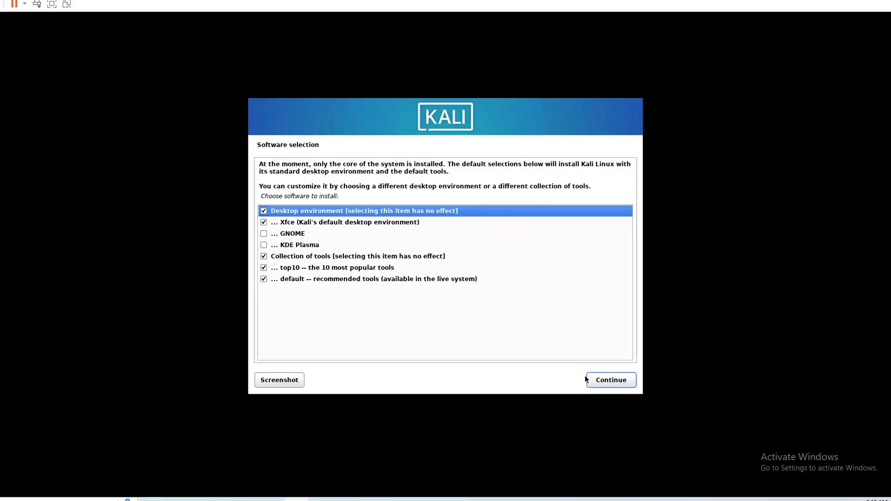
pyautogui.click(609, 387)
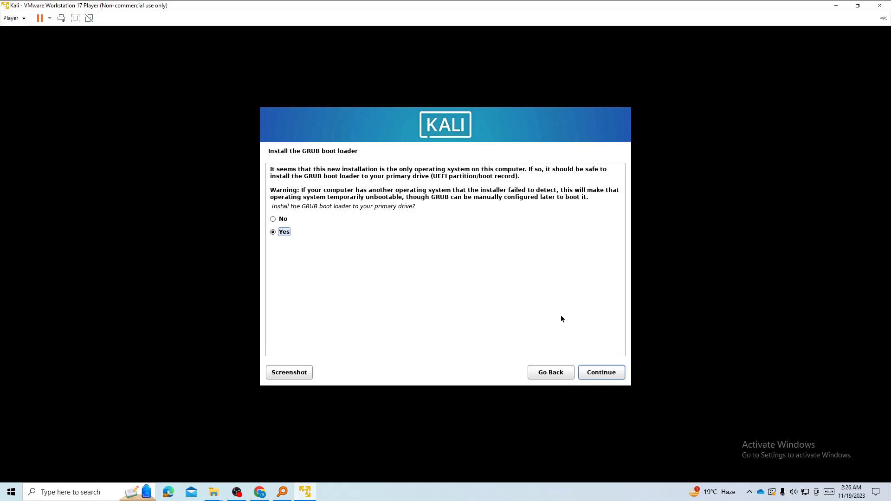
pyautogui.click(602, 373)
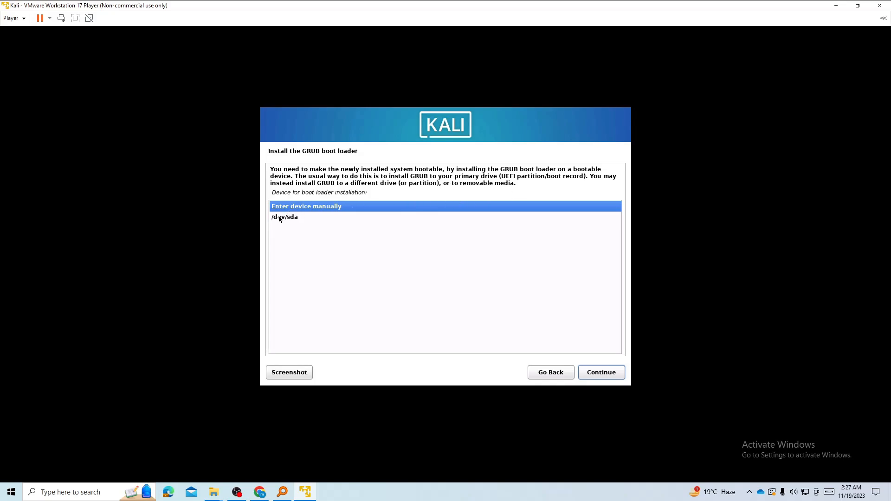
pyautogui.click(325, 218)
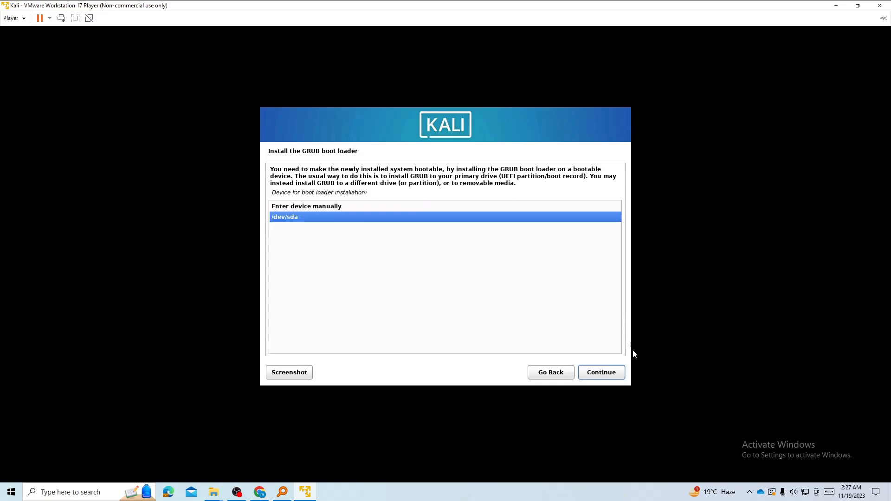
pyautogui.click(602, 375)
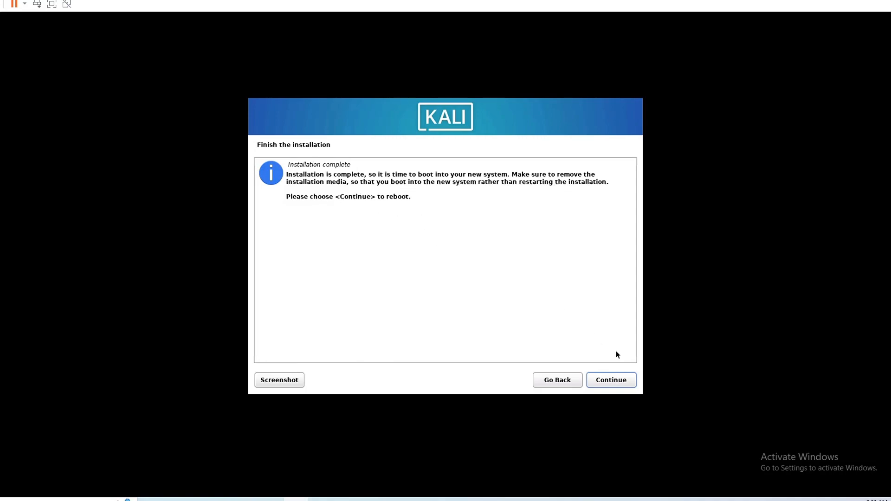
pyautogui.click(609, 380)
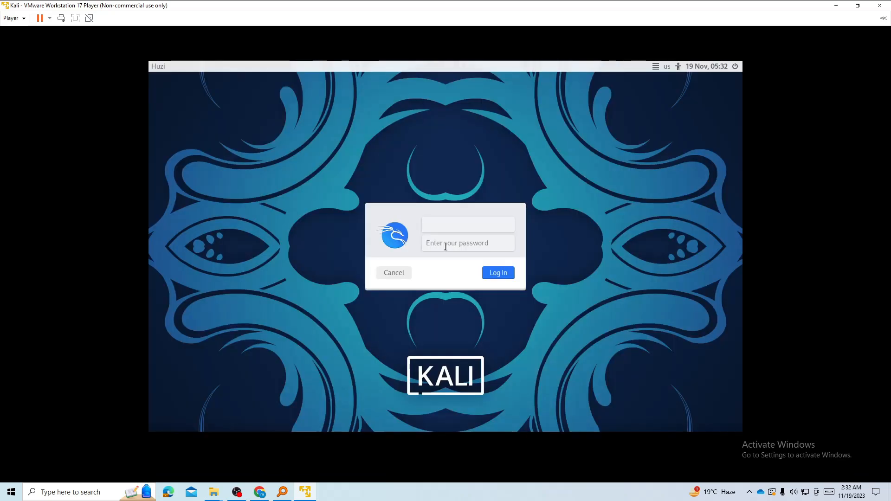
# Log in to Kali with the user's username and password.
pyautogui.write('huiz')
pyautogui.press('BackSpace')
pyautogui.press('BackSpace')
pyautogui.write('zu')
pyautogui.press('BackSpace')
pyautogui.write('i')
pyautogui.press('Tab')
pyautogui.write('**********')
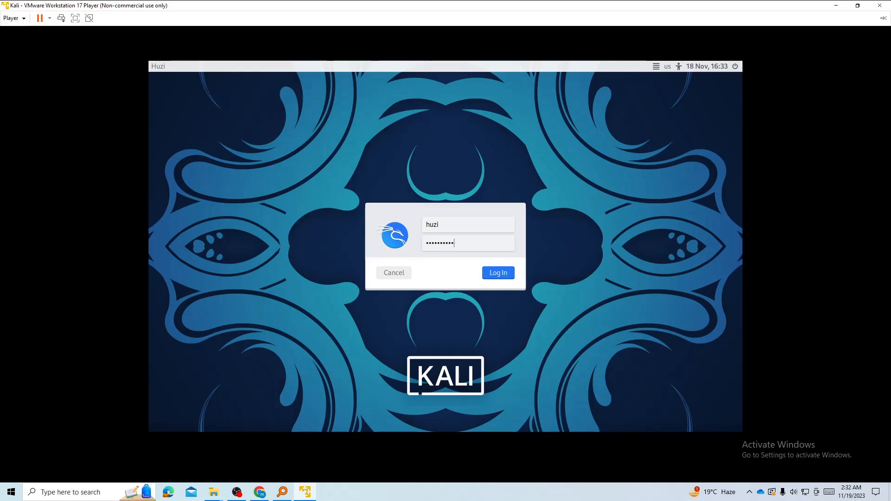
pyautogui.press('Return')
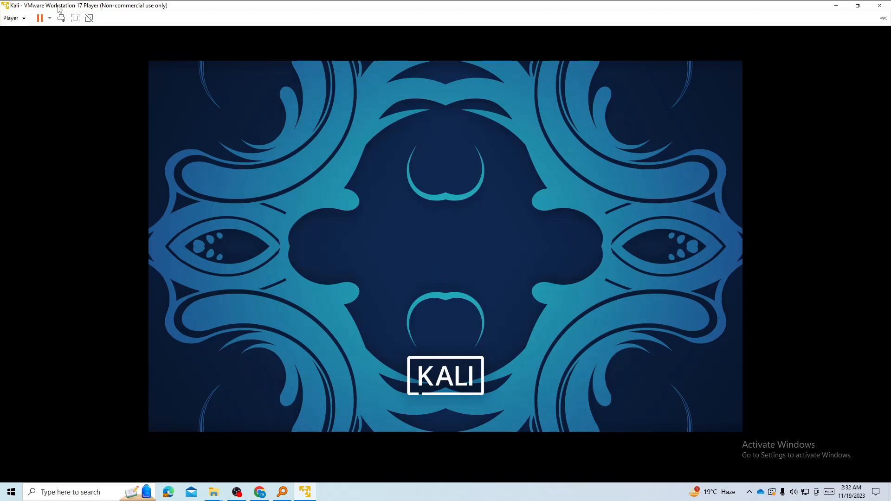
# Check the guest and host network connection menus, then open a Terminal Emulator window.
pyautogui.click(14, 19)
pyautogui.click(400, 170)
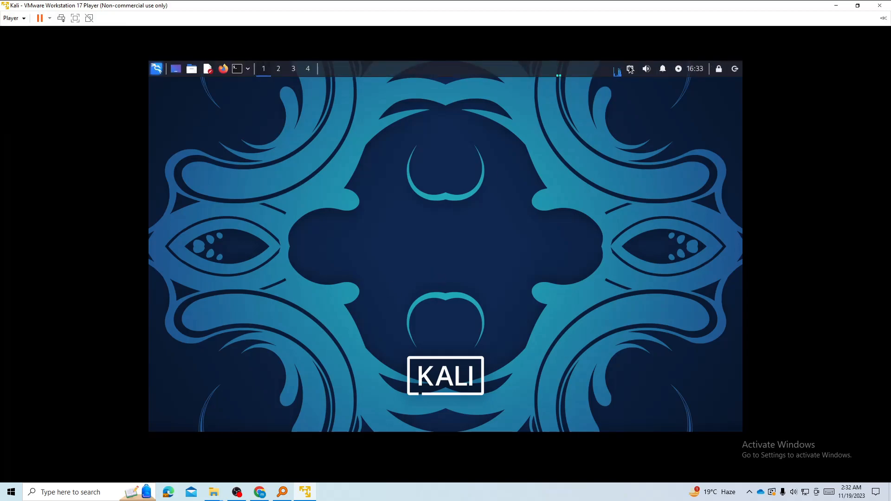
pyautogui.click(630, 69)
pyautogui.click(441, 130)
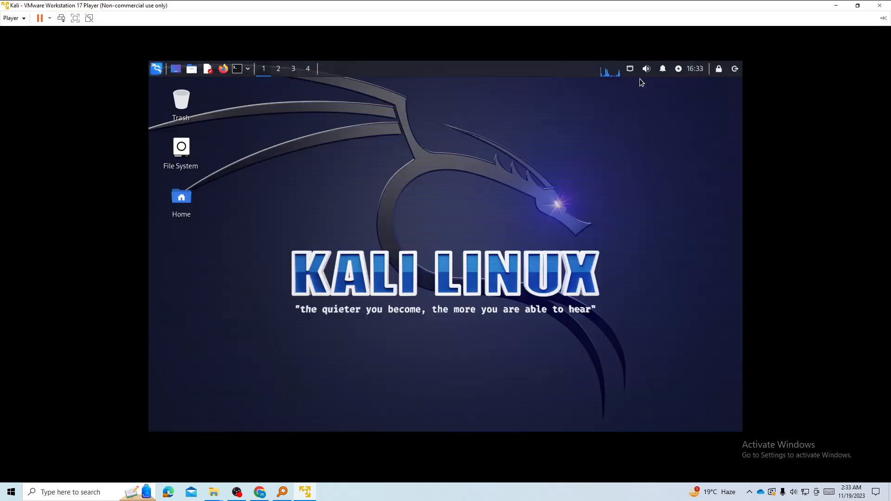
pyautogui.click(629, 68)
pyautogui.click(650, 191)
pyautogui.click(806, 493)
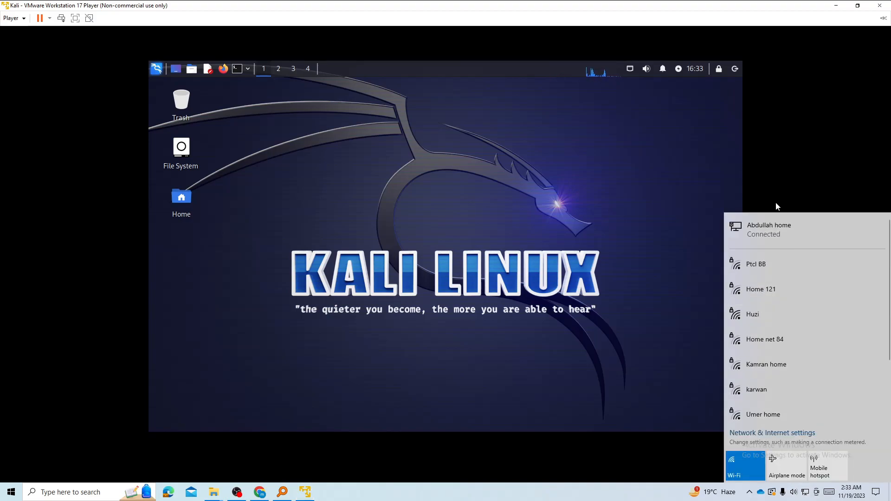
pyautogui.click(374, 206)
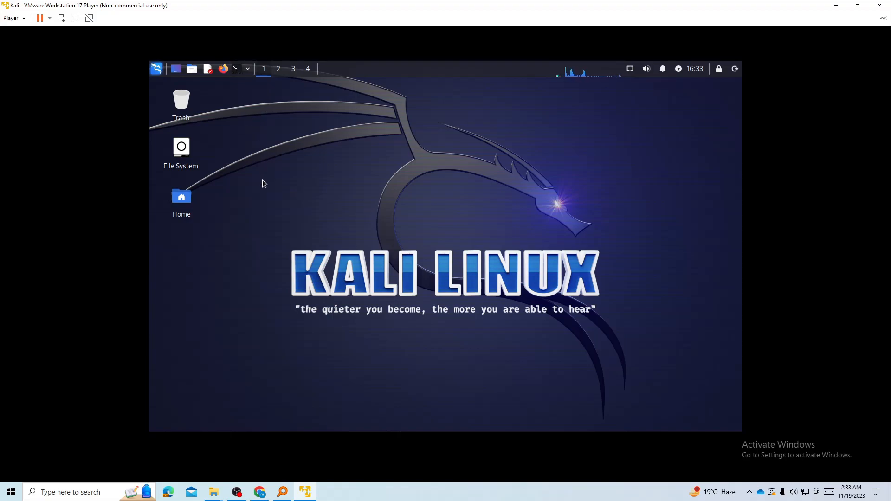
pyautogui.click(237, 69)
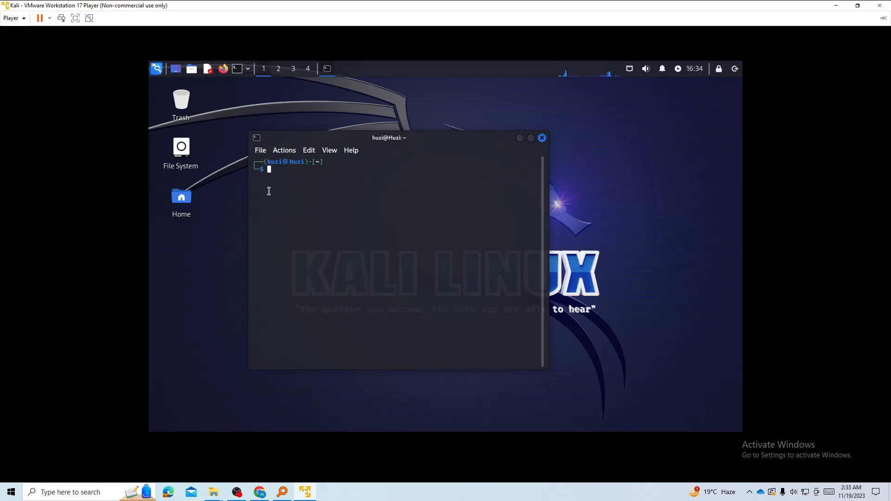
# Enlarge the terminal font and print /etc/os-release with cat.
pyautogui.hotkey('ctrl', '+')
pyautogui.hotkey('ctrl', '+')
pyautogui.hotkey('ctrl', '+')
pyautogui.hotkey('ctrl', '+')
pyautogui.hotkey('ctrl', '+')
pyautogui.hotkey('ctrl', '+')
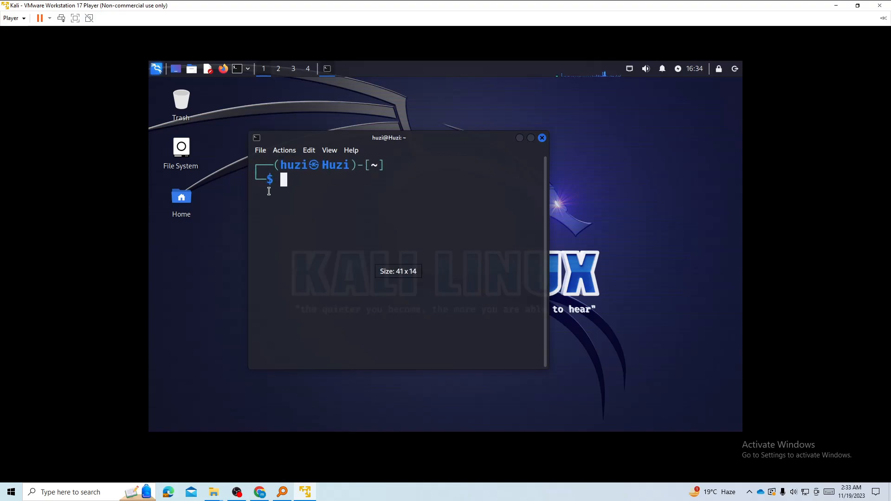
pyautogui.write('cat /')
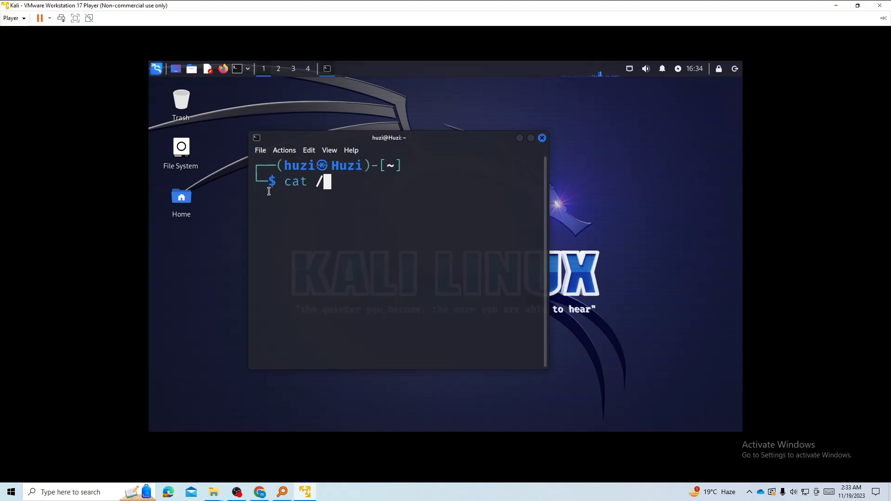
pyautogui.write('etc/os')
pyautogui.press('Tab')
pyautogui.press('Return')
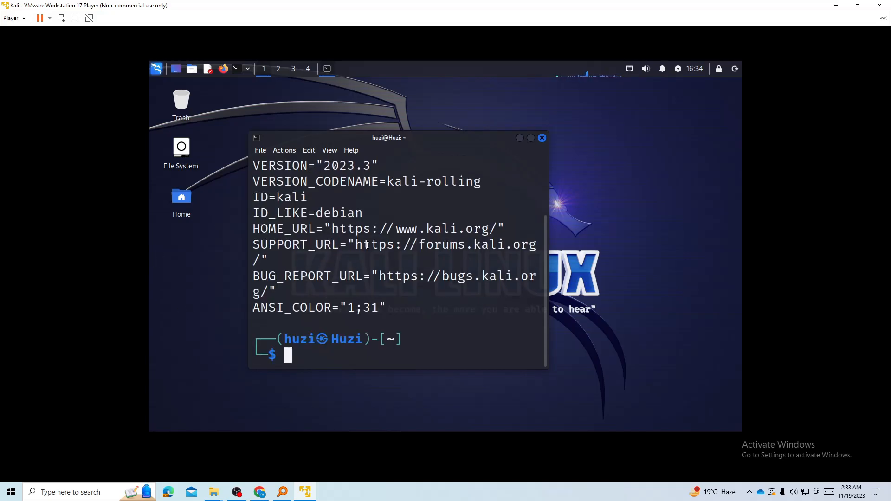
# Maximize the terminal and highlight os-release lines confirming Kali 2023.3.
pyautogui.click(531, 138)
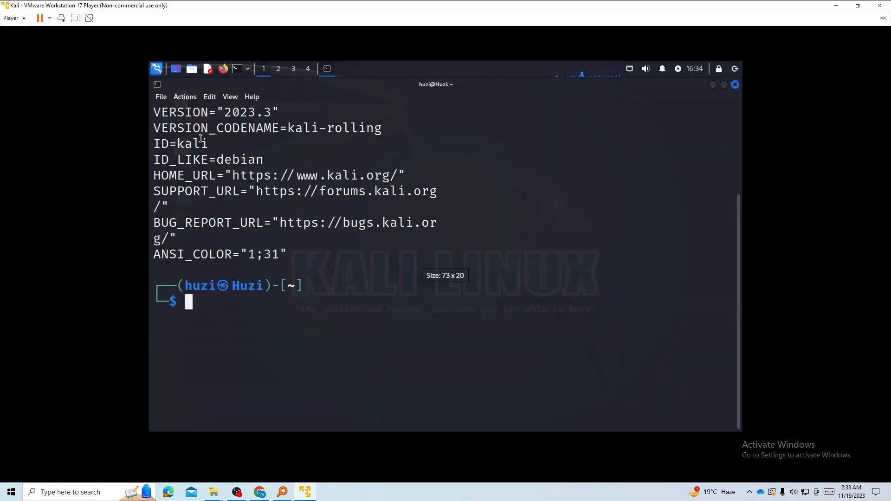
pyautogui.moveTo(160, 129); pyautogui.dragTo(375, 133)
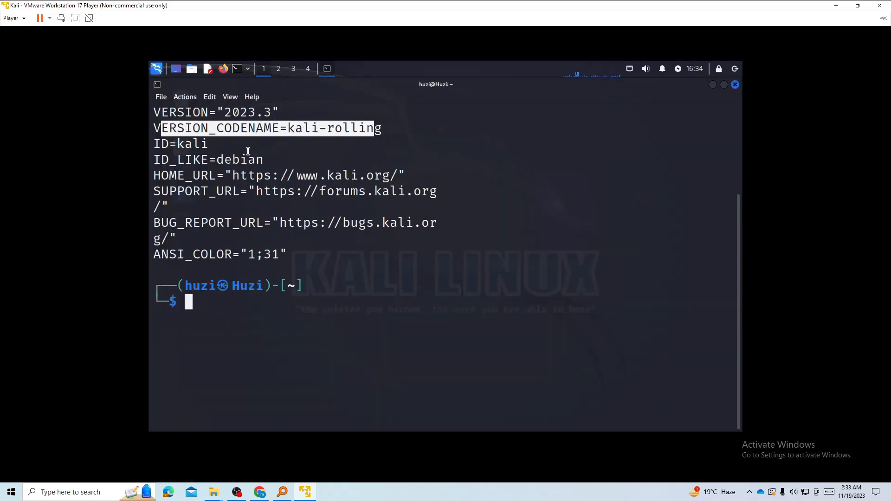
pyautogui.moveTo(155, 161); pyautogui.dragTo(265, 160)
pyautogui.moveTo(160, 176); pyautogui.dragTo(421, 164)
pyautogui.moveTo(155, 223); pyautogui.dragTo(178, 225)
pyautogui.moveTo(155, 254); pyautogui.dragTo(312, 255)
# Switch to root with sudo su, clear the screen, and cd into Desktop.
pyautogui.write('sudo su')
pyautogui.press('Return')
pyautogui.press('Return')
pyautogui.write('clear')
pyautogui.press('Return')
pyautogui.write('ls')
# List and clear the Desktop folder, enter 'thanks for watching', and highlight the output.
pyautogui.press('Return')
pyautogui.write('cd Dcd Desktop')
pyautogui.press('Return')
pyautogui.write('ls clear')
pyautogui.press('Return')
pyautogui.write('clear')
pyautogui.press('Return')
pyautogui.write('thanks for watching')
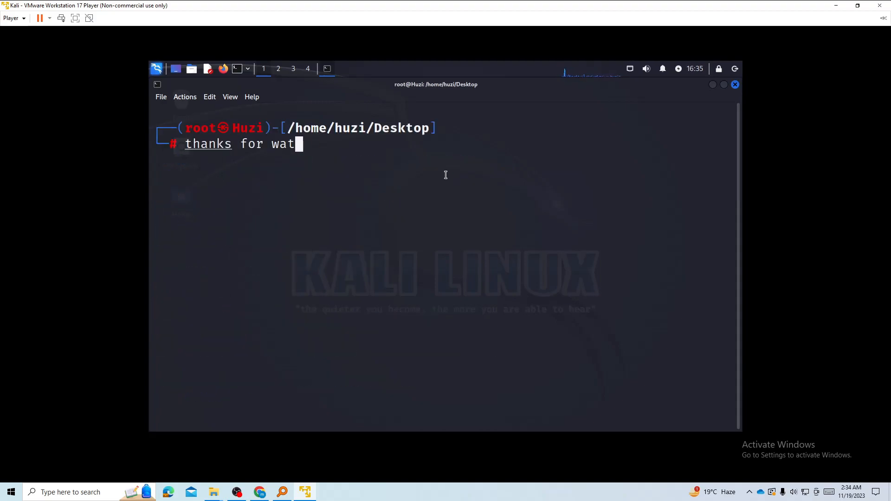
pyautogui.press('Return')
pyautogui.moveTo(212, 224); pyautogui.dragTo(170, 121)
pyautogui.click(523, 223)
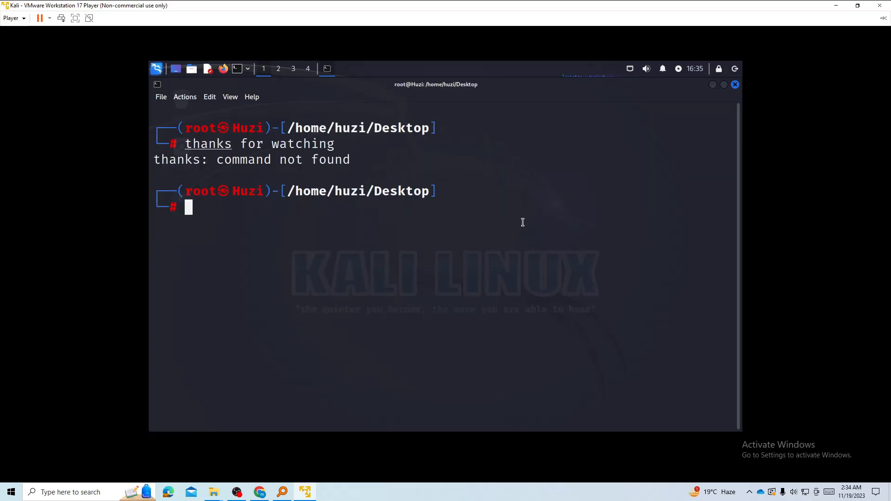